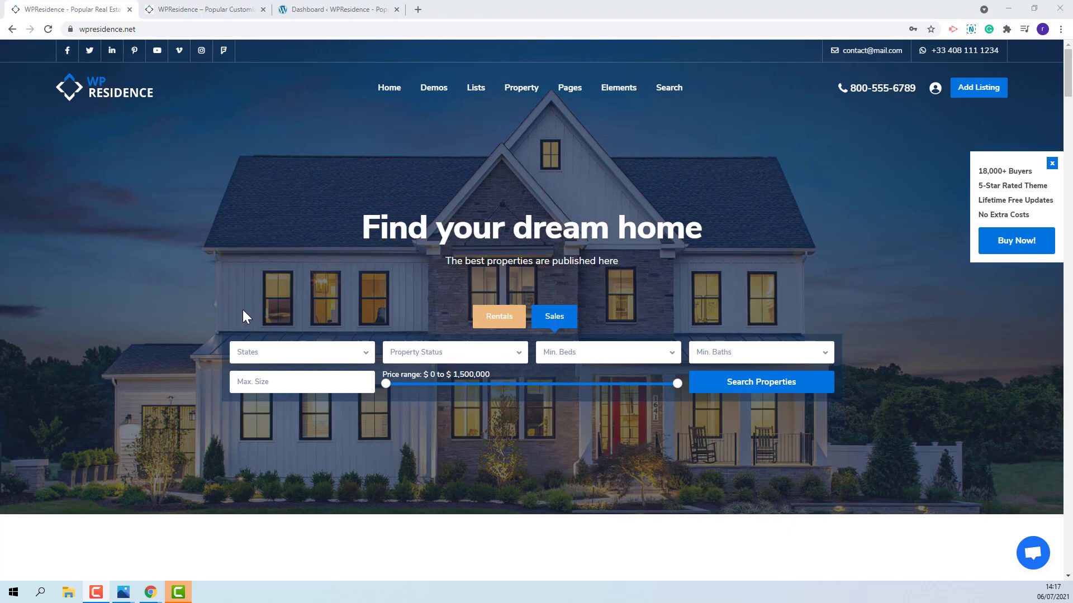
# Step: Leave the demo site's Rentals/Sales search and switch to the site's WordPress dashboard tab
pyautogui.click(335, 9)
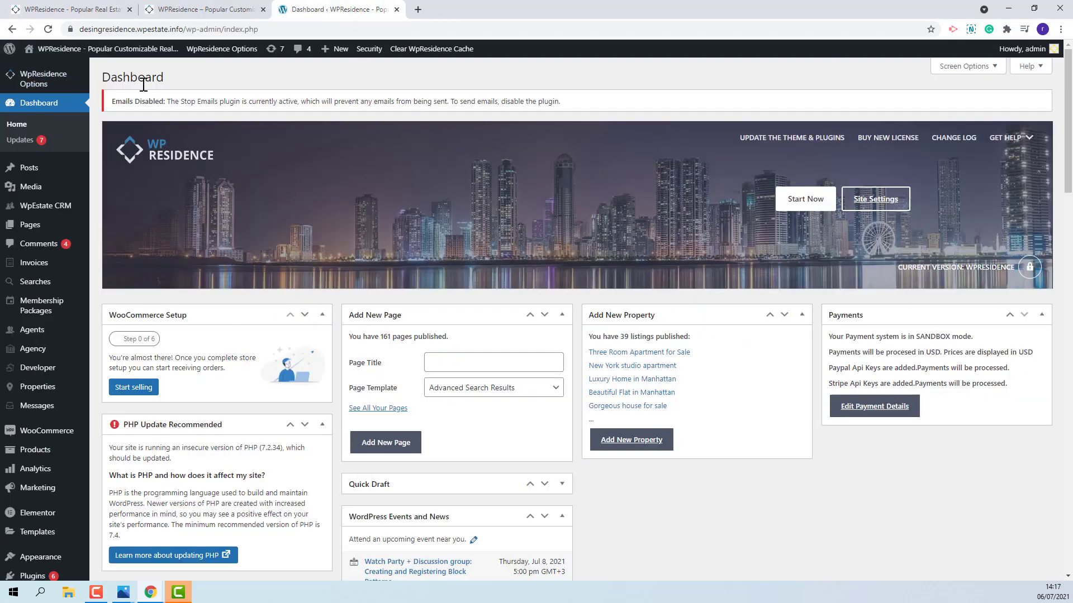
pyautogui.moveTo(42, 79)
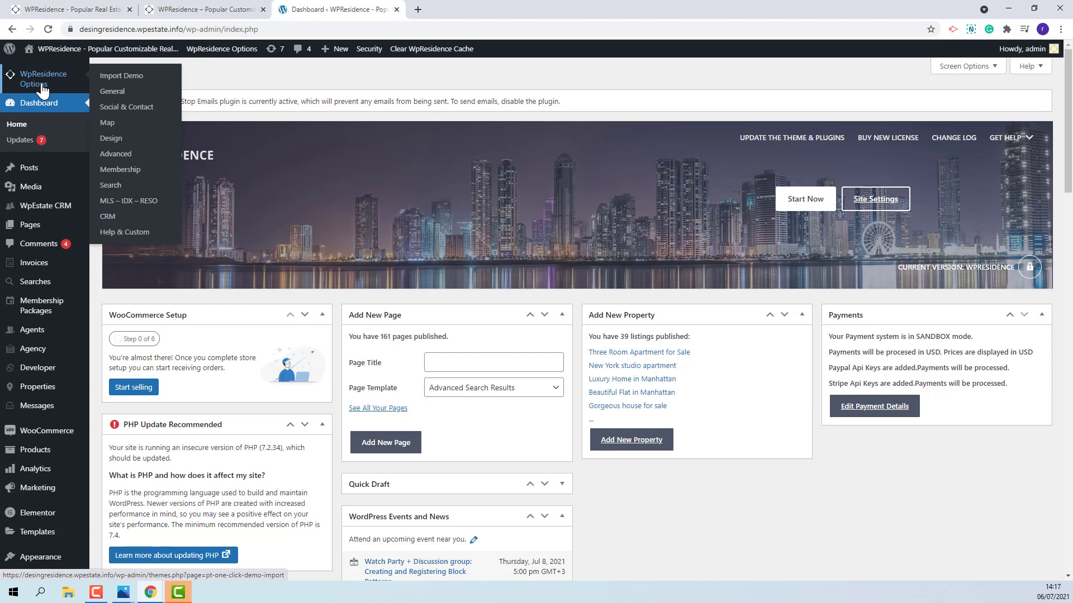
# Step: Select Type 6 as the advanced search form, save, and clear the WPResidence cache
pyautogui.click(111, 192)
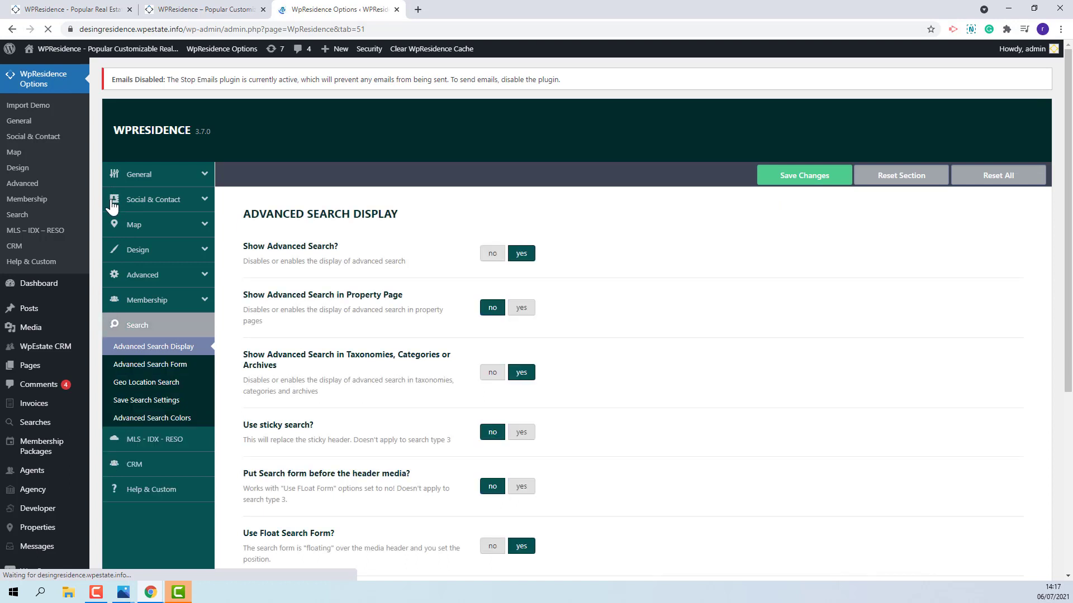
pyautogui.click(148, 366)
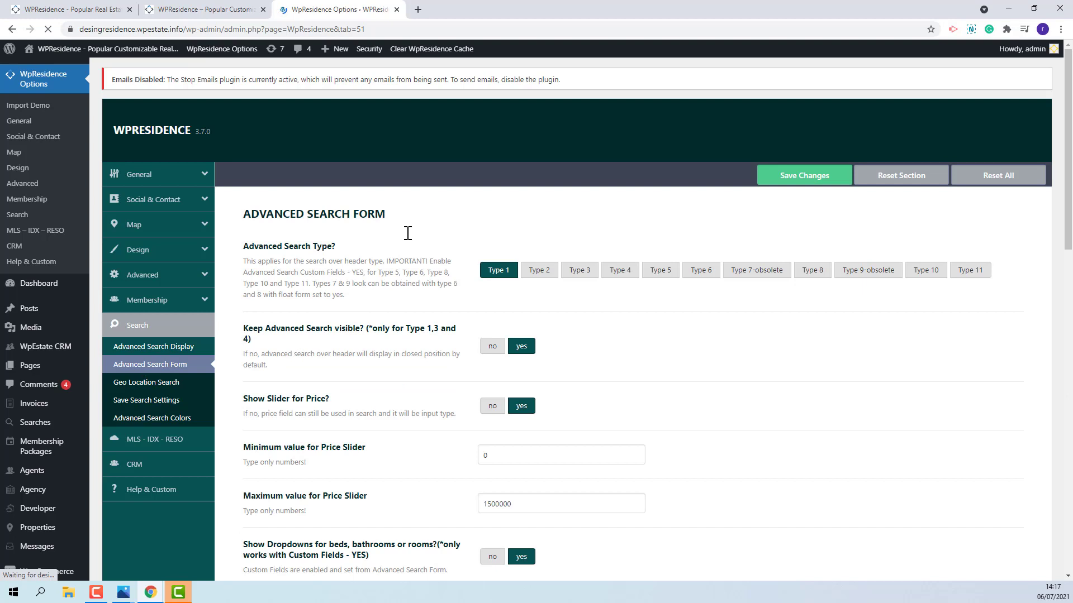
pyautogui.click(705, 272)
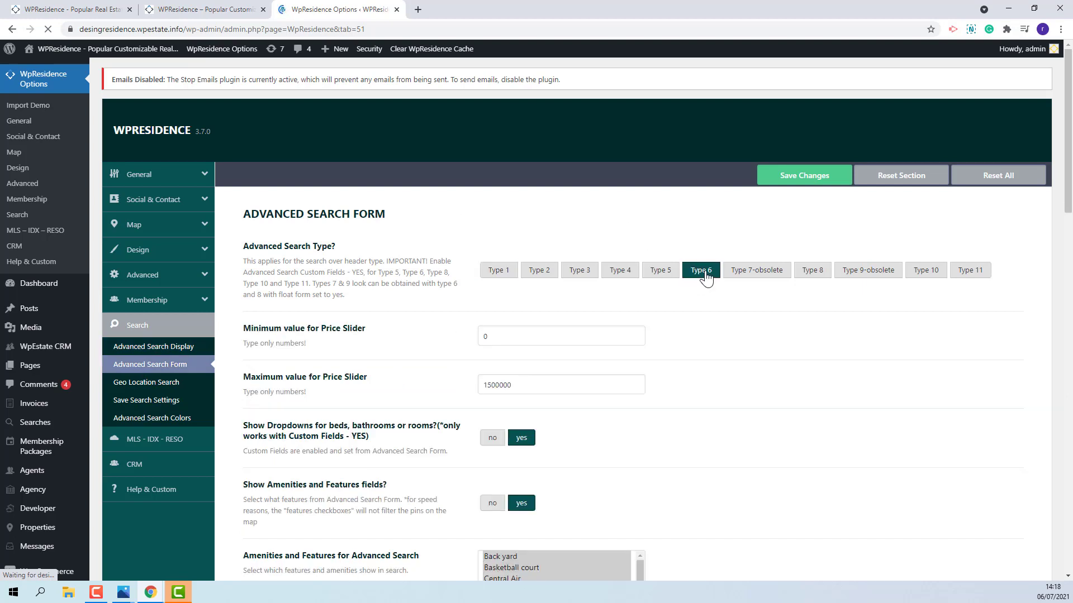
pyautogui.click(790, 184)
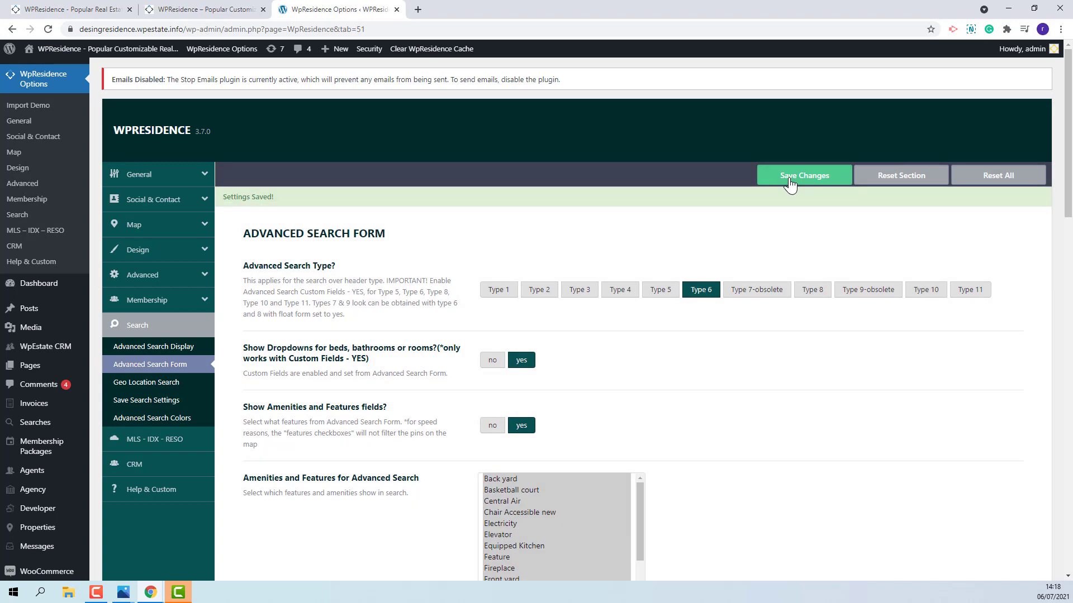
pyautogui.click(406, 50)
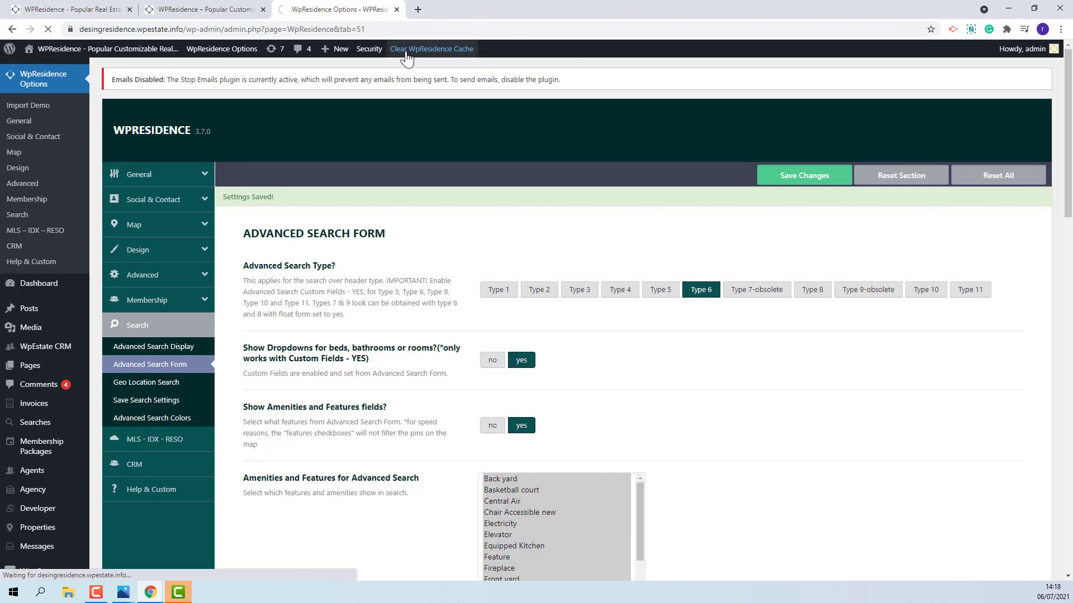
# Step: Look over the search settings page, then switch to the site homepage tab to check it
pyautogui.scroll(-2, 512, 244)
pyautogui.scroll(-4, 515, 245)
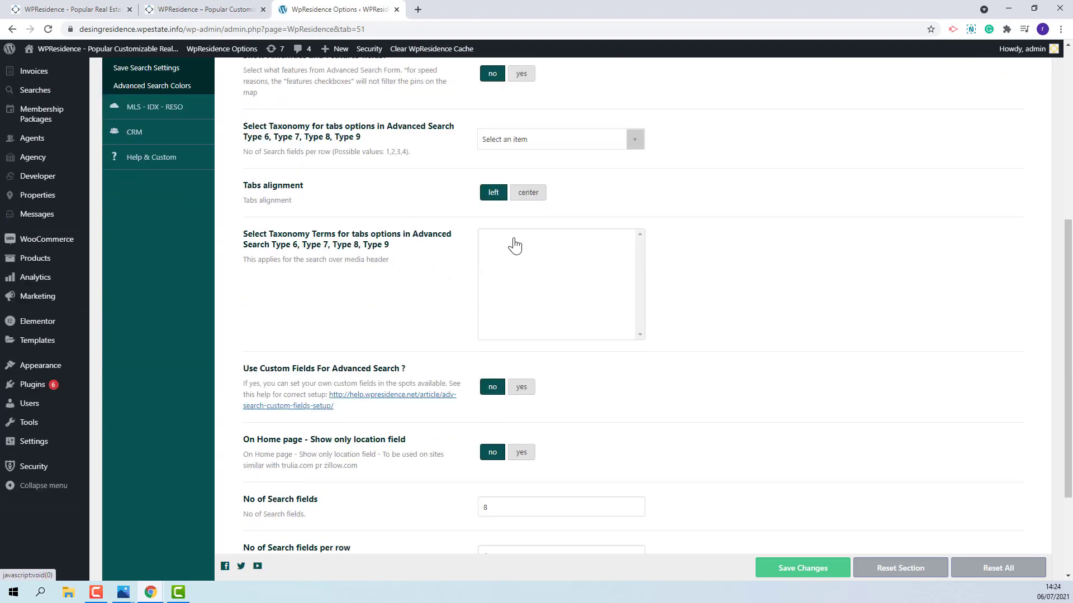
pyautogui.scroll(-2, 513, 242)
pyautogui.scroll(5, 513, 242)
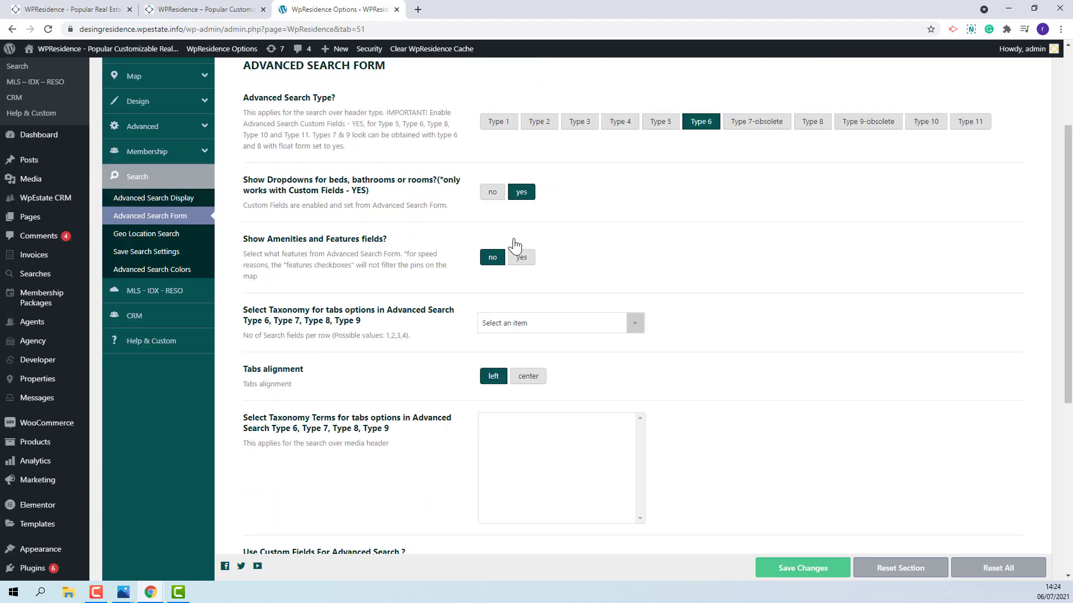
pyautogui.scroll(3, 514, 244)
pyautogui.click(192, 12)
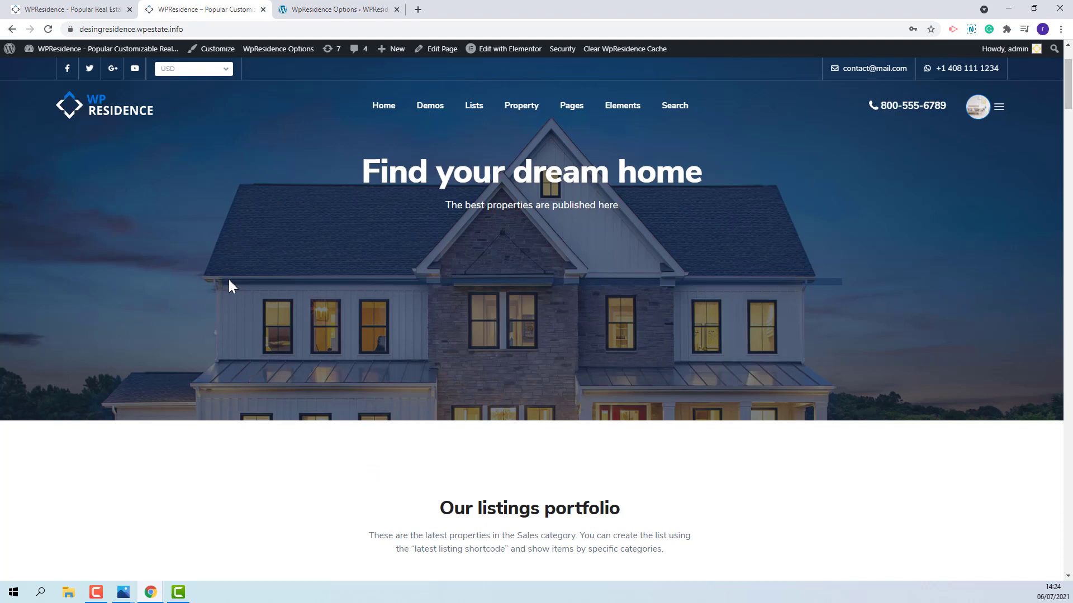
# Step: Set the search tabs taxonomy to Action Categories, save, and clear the theme cache
pyautogui.hotkey('ctrl', 'Tab')
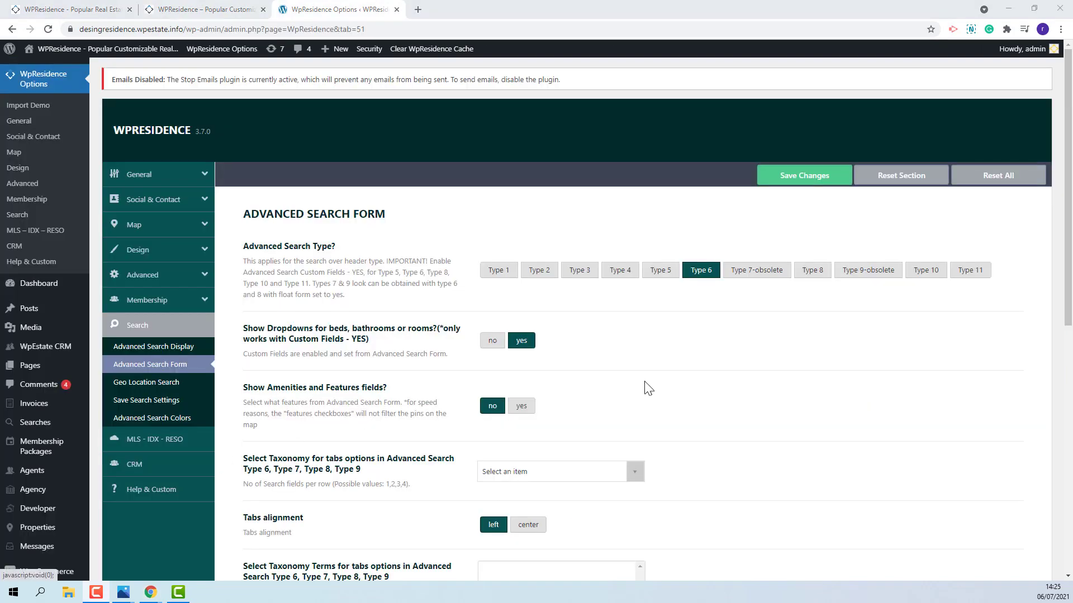
pyautogui.scroll(-1, 657, 337)
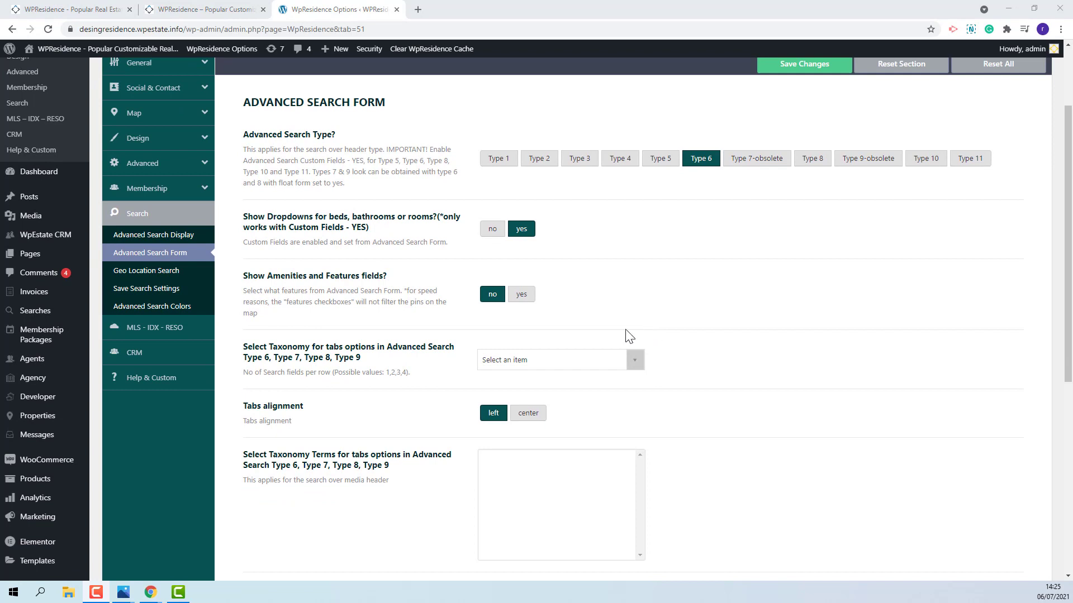
pyautogui.click(641, 363)
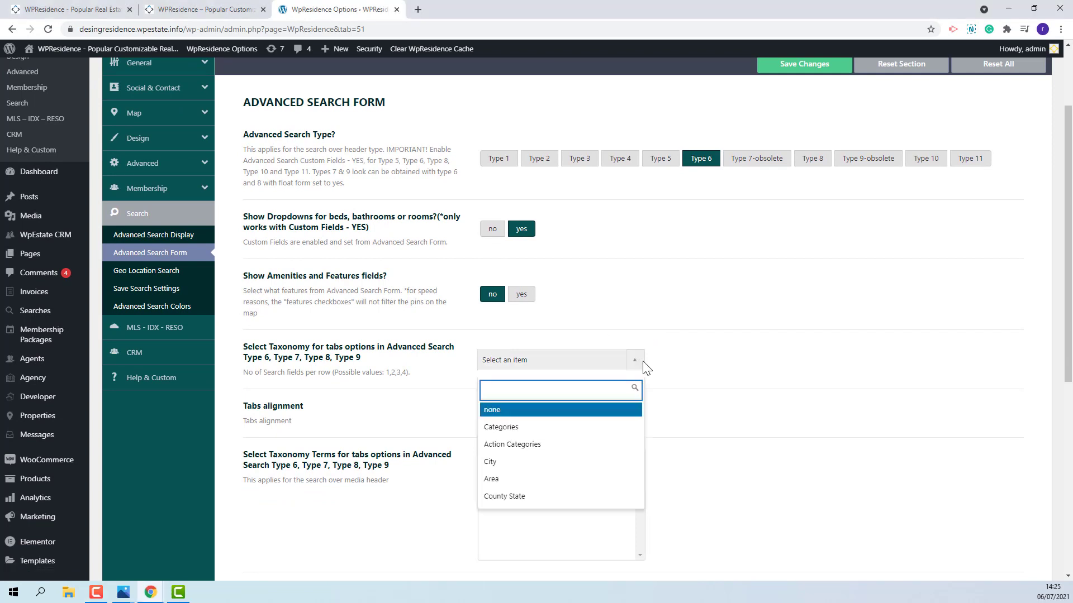
pyautogui.click(535, 447)
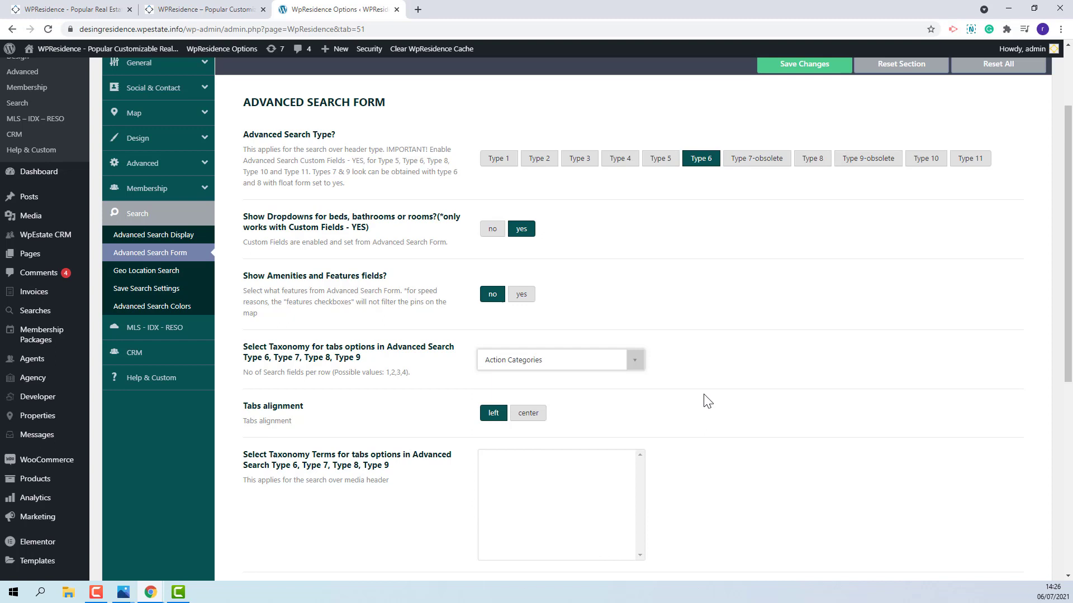
pyautogui.click(792, 78)
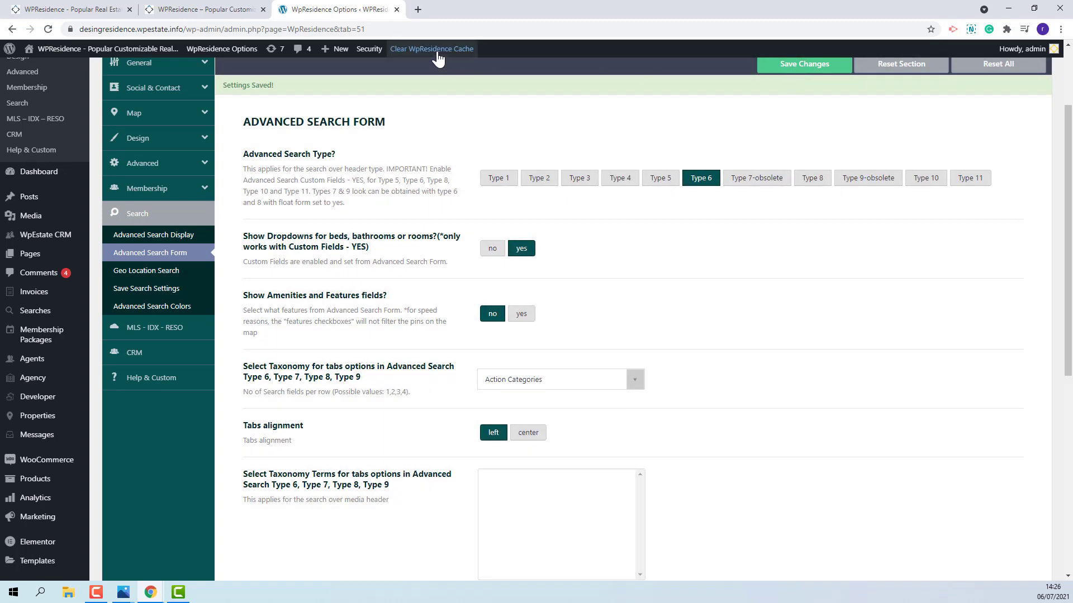
pyautogui.click(439, 49)
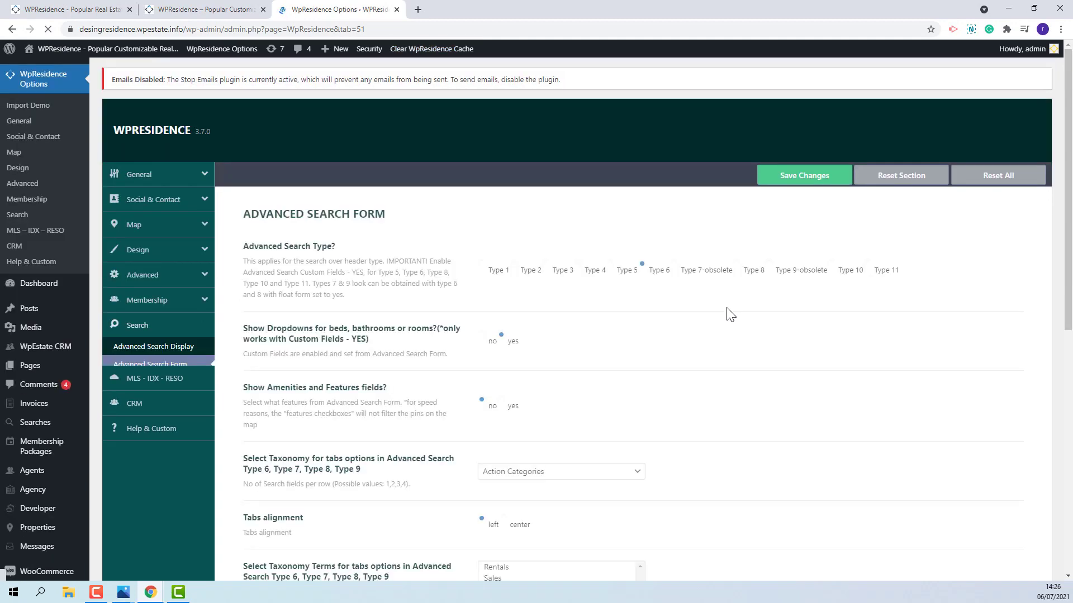
# Step: Choose Rentals and Sales as the tab terms, save, and clear the cache again
pyautogui.scroll(-5, 725, 311)
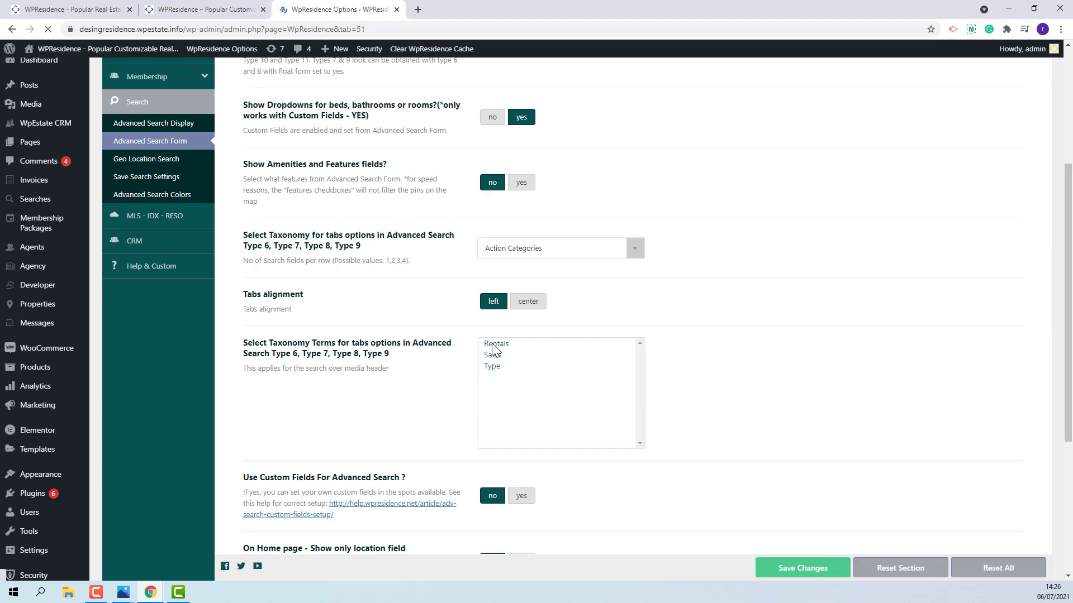
pyautogui.click(491, 344)
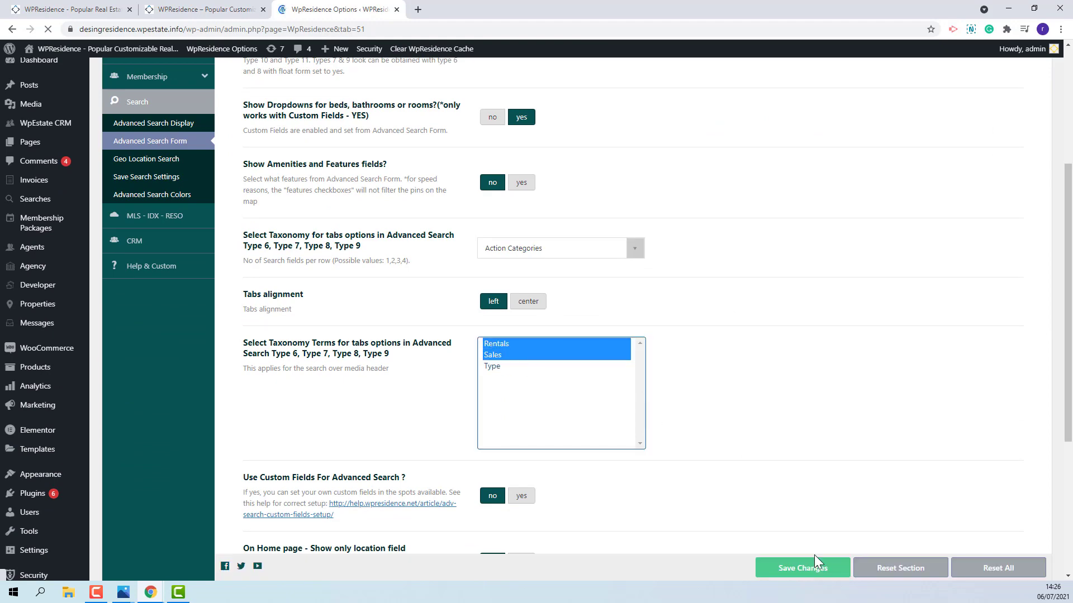
pyautogui.click(804, 571)
pyautogui.scroll(-2, 751, 405)
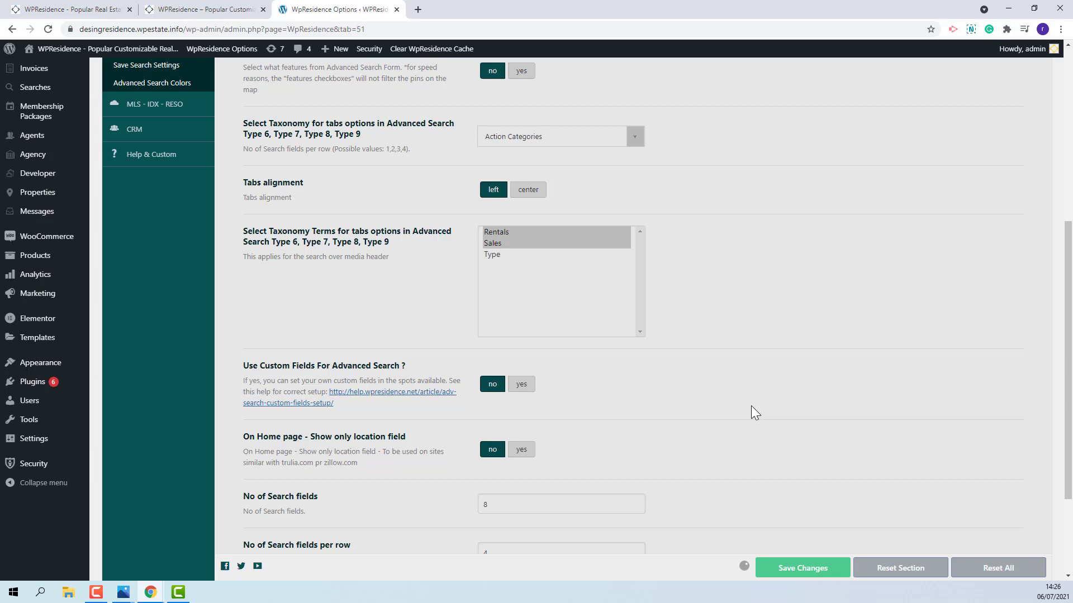
pyautogui.click(425, 49)
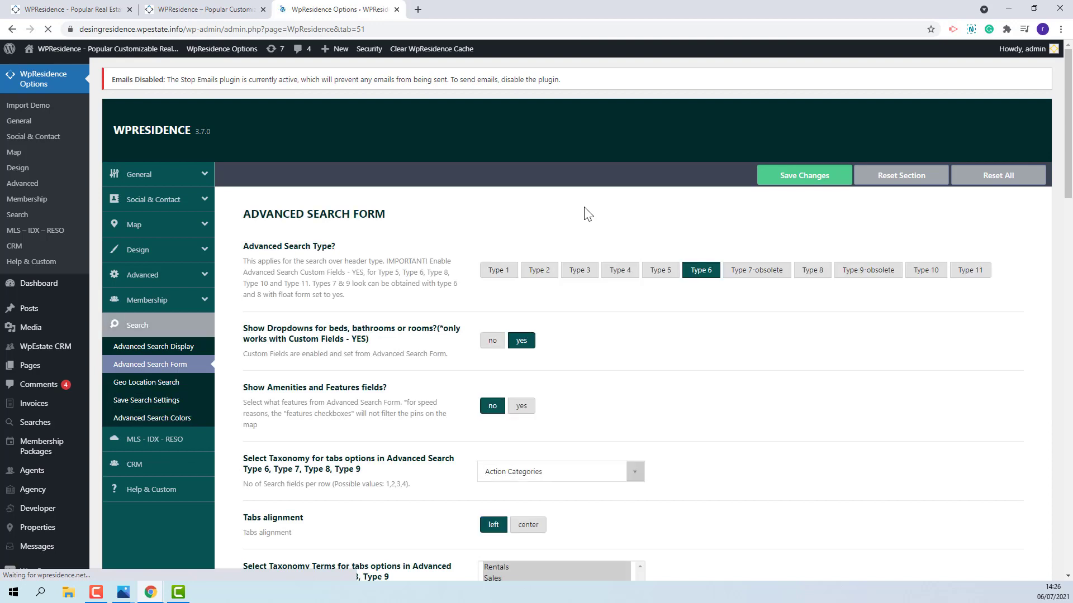
# Step: Enter 0 as the price slider minimum and 1000000 as the maximum for the tabs
pyautogui.scroll(-5, 588, 214)
pyautogui.scroll(-3, 588, 214)
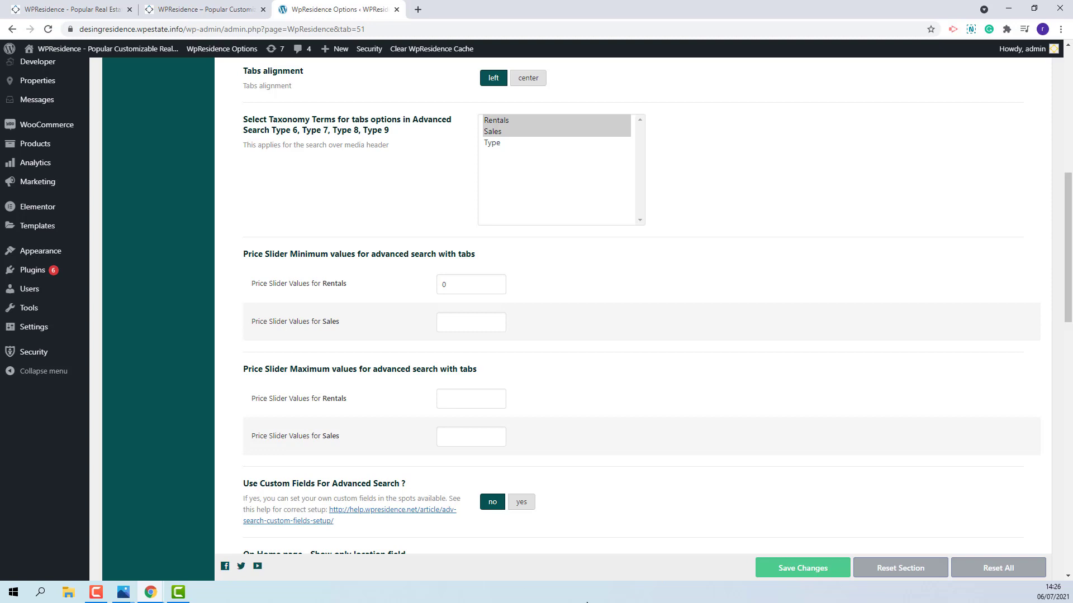
pyautogui.click(457, 327)
pyautogui.write('000000')
pyautogui.click(460, 438)
pyautogui.write('10000')
pyautogui.write('0')
pyautogui.scroll(-4, 564, 452)
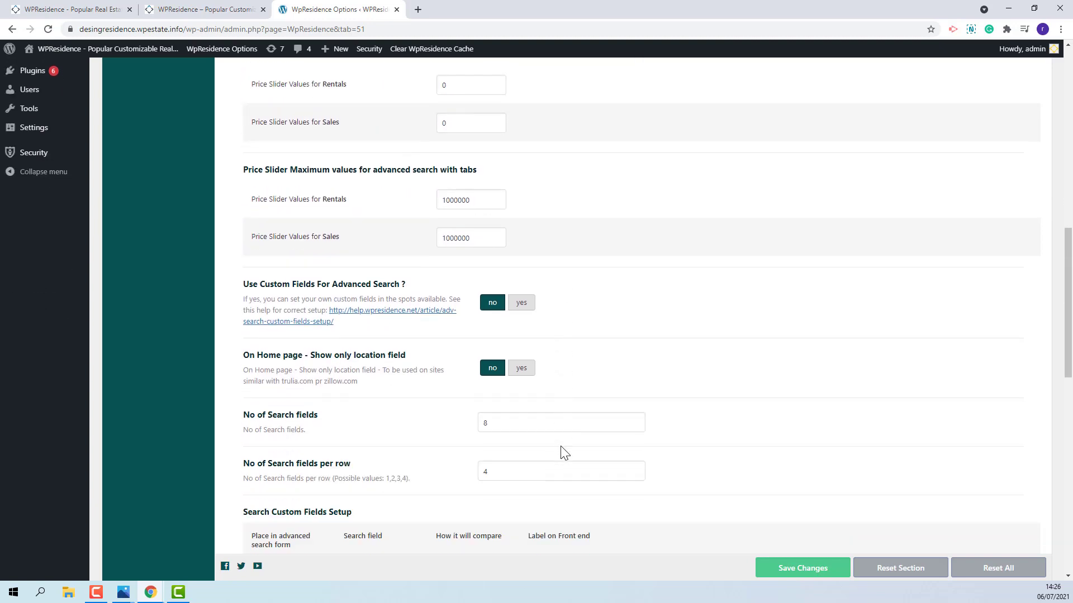
pyautogui.scroll(-2, 563, 453)
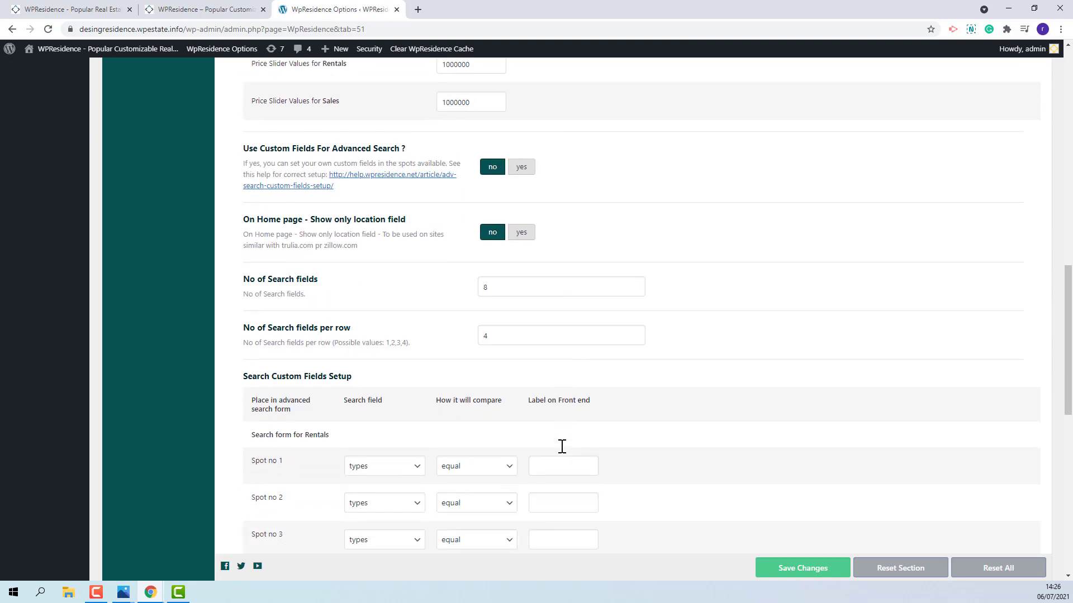
# Step: Set Rentals spot 1 to categories and spot 2 to cities, both 'like', with labels
pyautogui.scroll(-2, 563, 453)
pyautogui.scroll(-1, 563, 452)
pyautogui.scroll(-1, 563, 452)
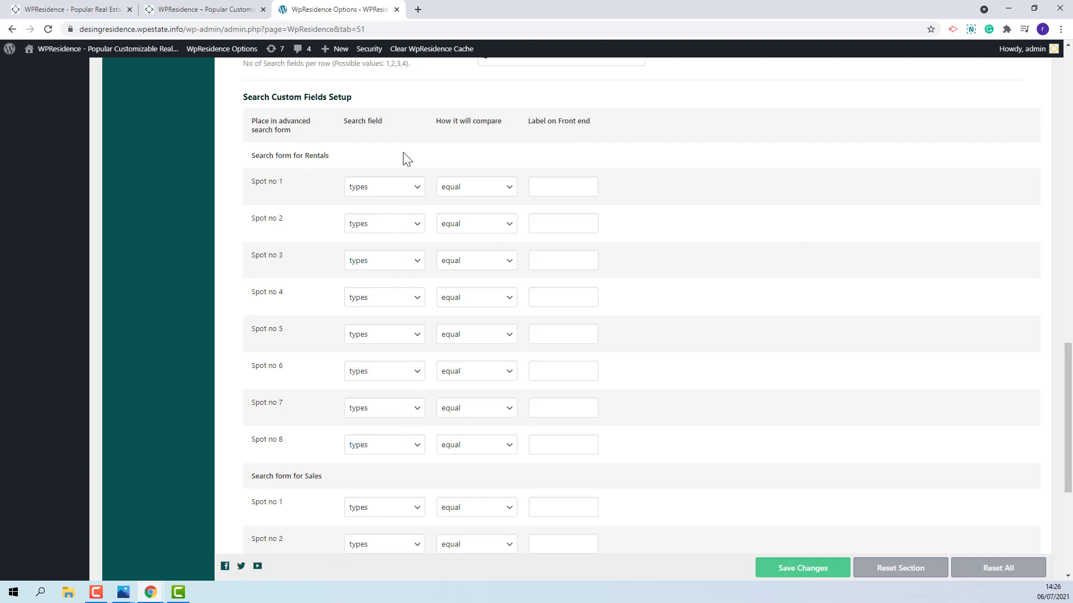
pyautogui.click(386, 190)
pyautogui.click(382, 212)
pyautogui.click(490, 195)
pyautogui.click(459, 237)
pyautogui.click(555, 189)
pyautogui.write('ies')
pyautogui.click(388, 230)
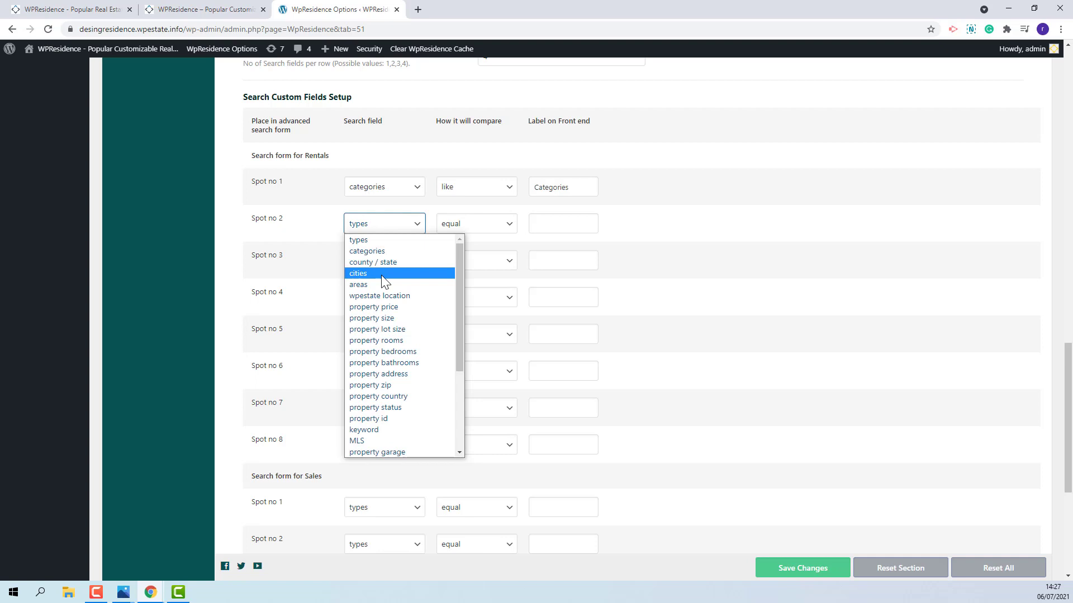
pyautogui.click(384, 278)
pyautogui.click(457, 233)
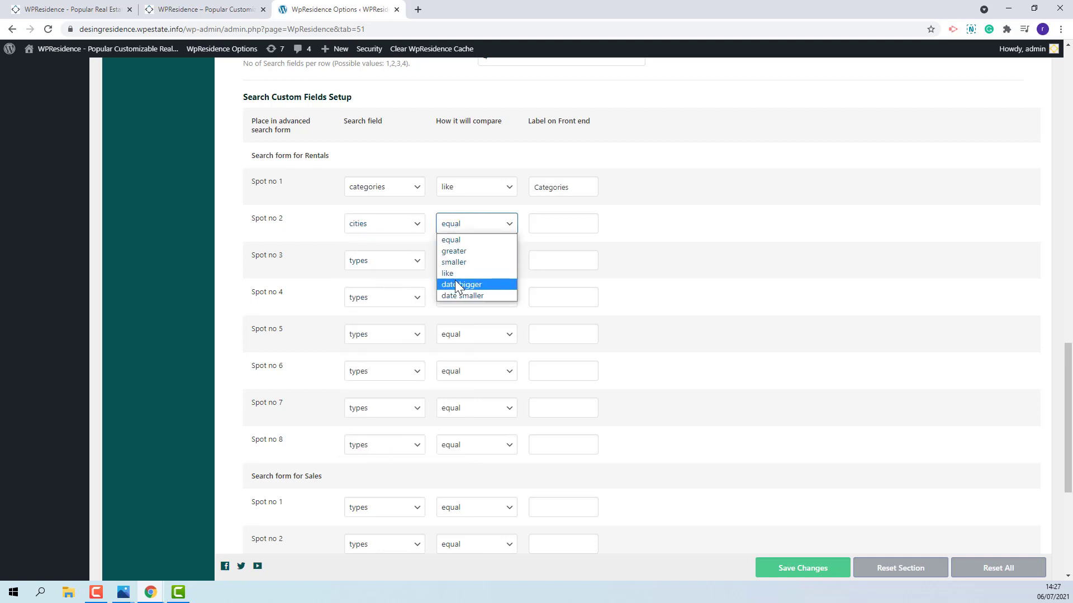
pyautogui.click(455, 274)
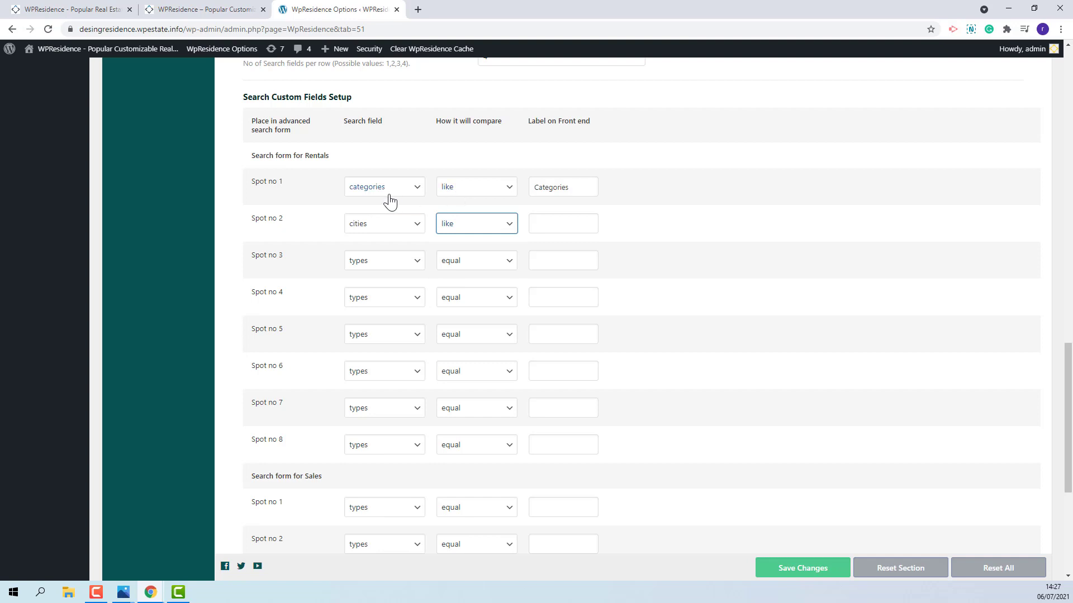
pyautogui.click(558, 226)
pyautogui.write('C')
pyautogui.write('ities')
# Step: Set Rentals spot 3 to areas (like) and spot 4 to bedrooms (smaller), with labels
pyautogui.click(398, 266)
pyautogui.click(377, 322)
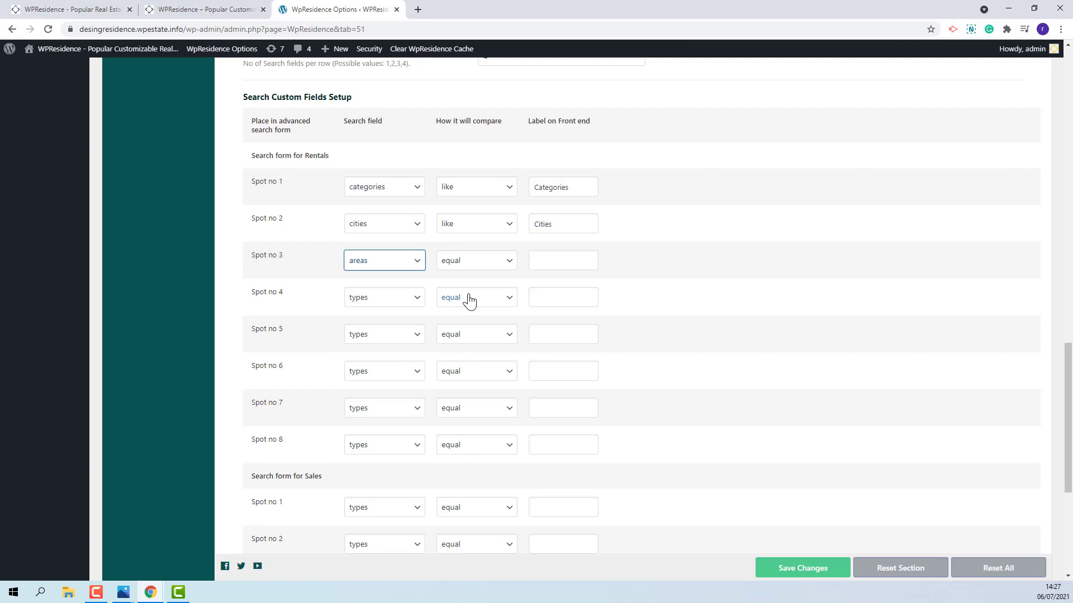
pyautogui.click(468, 262)
pyautogui.click(458, 311)
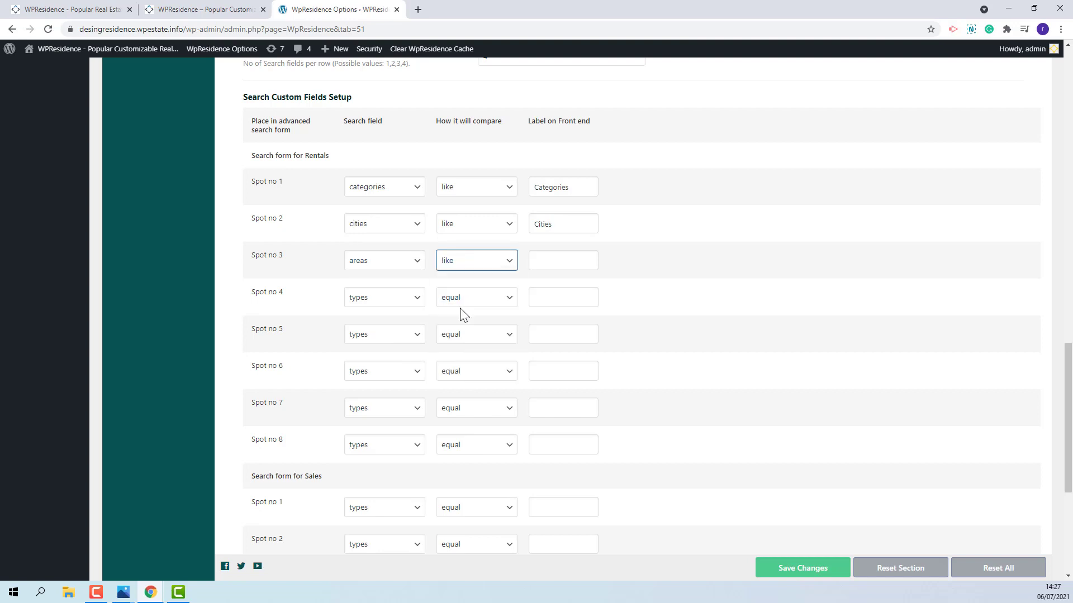
pyautogui.click(576, 261)
pyautogui.write('Areas')
pyautogui.click(378, 306)
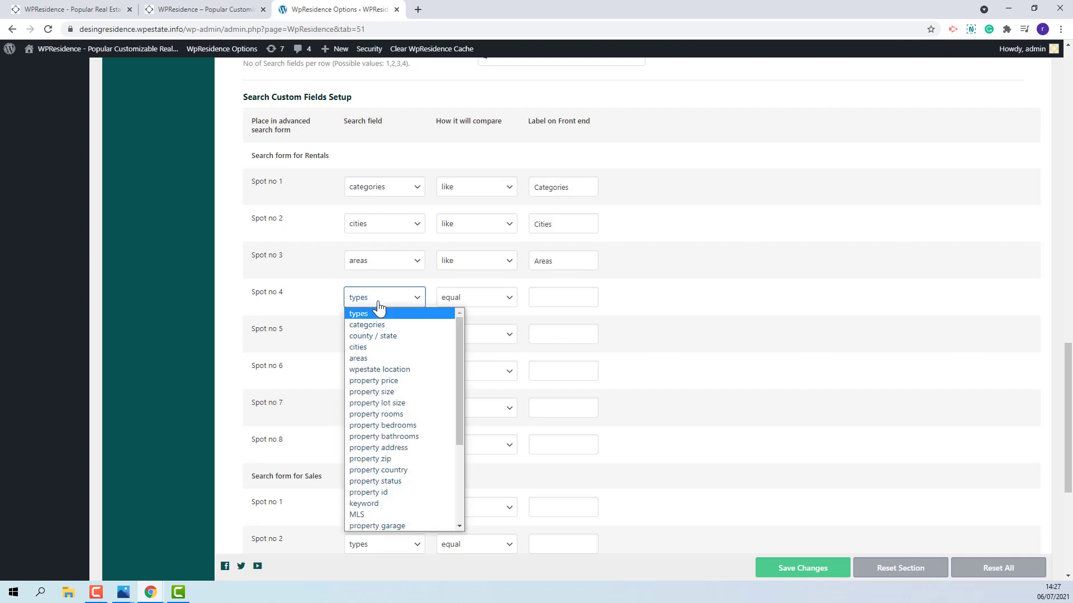
pyautogui.click(414, 427)
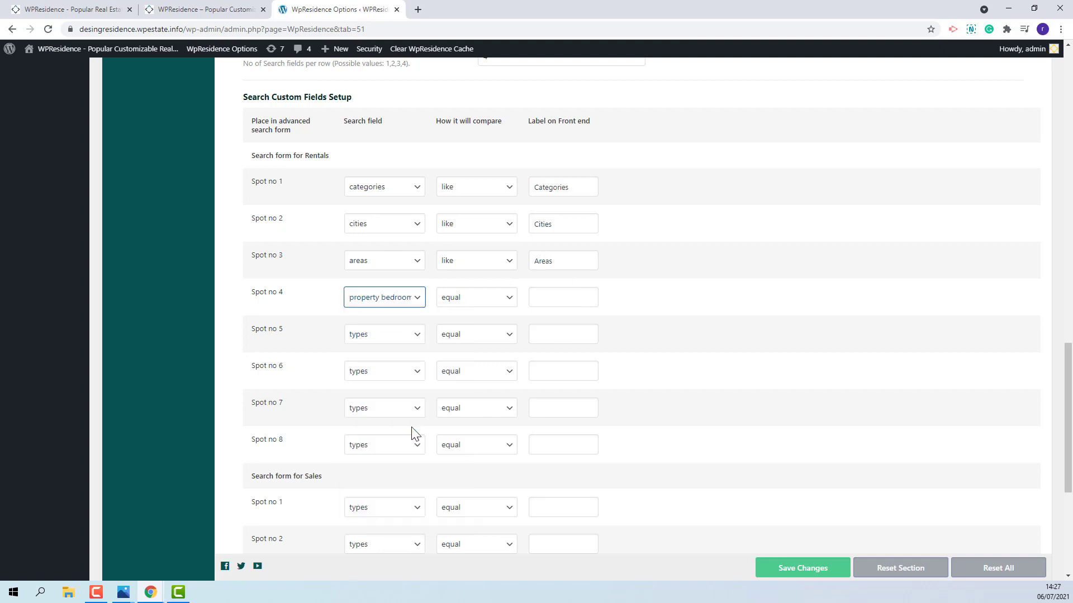
pyautogui.click(467, 302)
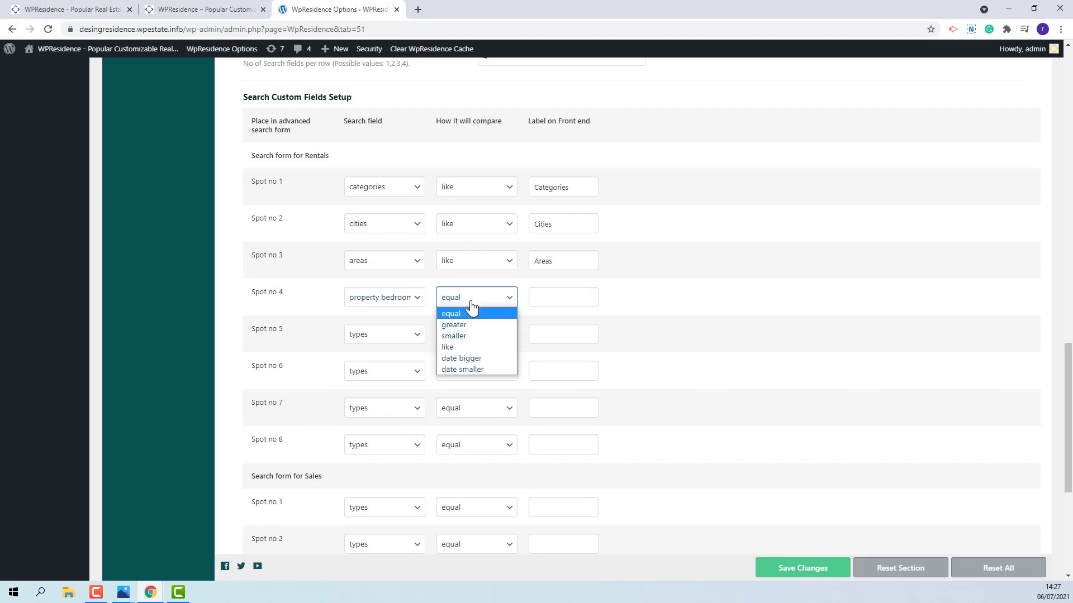
pyautogui.click(457, 336)
pyautogui.click(545, 296)
pyautogui.write('Bedr')
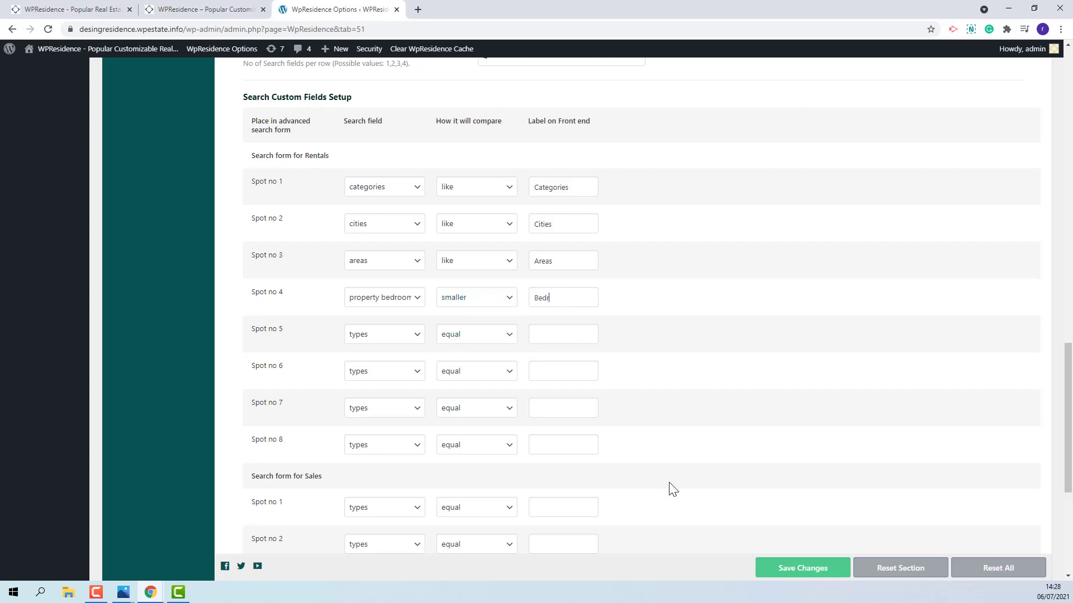
pyautogui.write('ooms')
# Step: Set Rentals spot 5 to property size (smaller) and spot 6 to property price, then save
pyautogui.click(370, 336)
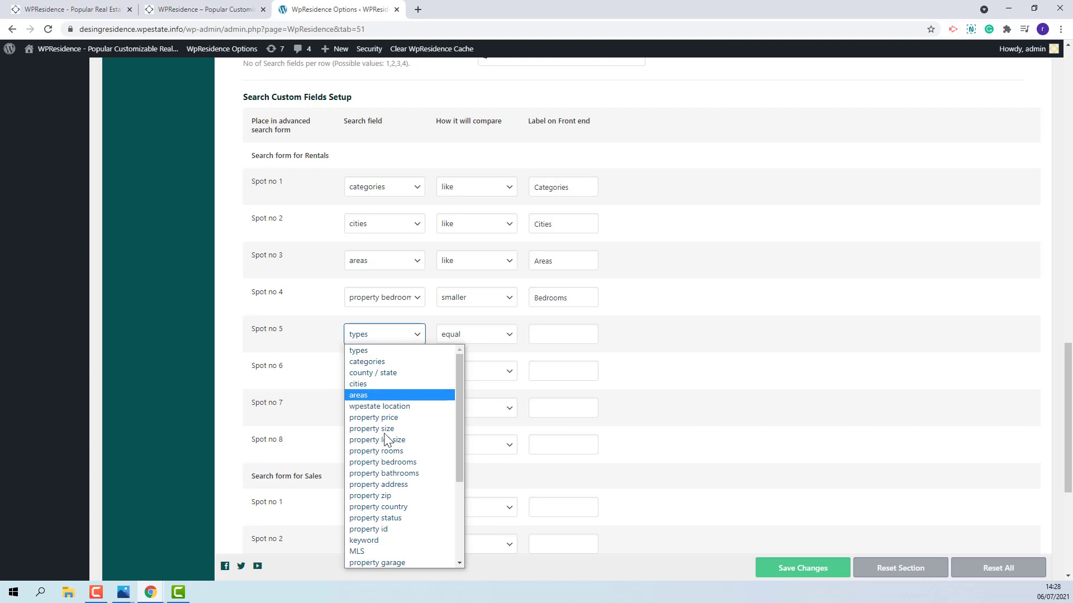
pyautogui.click(387, 430)
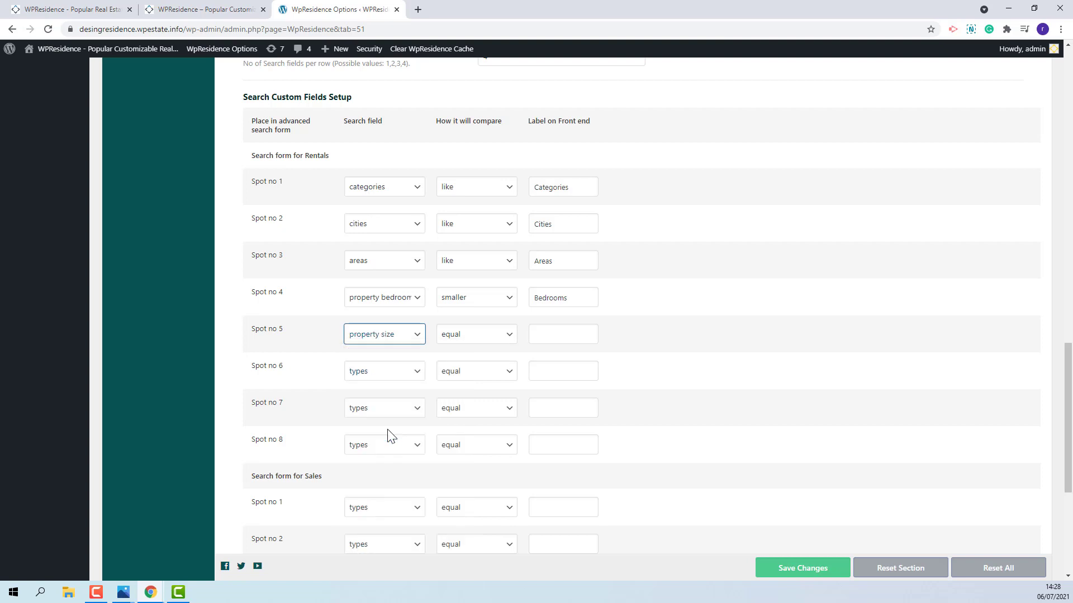
pyautogui.click(463, 345)
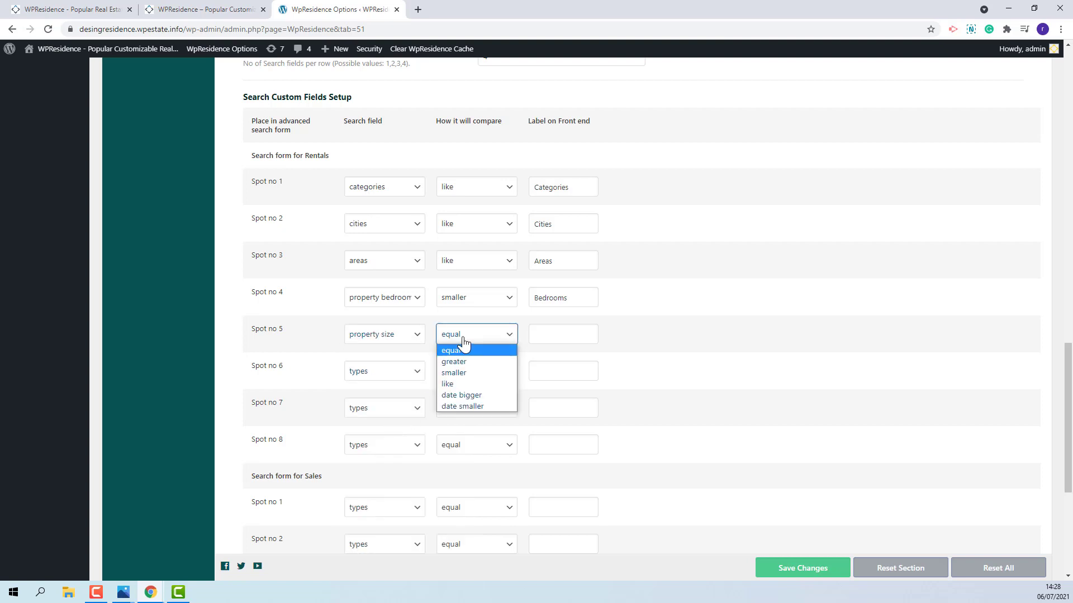
pyautogui.click(460, 373)
pyautogui.click(555, 338)
pyautogui.write('Mi')
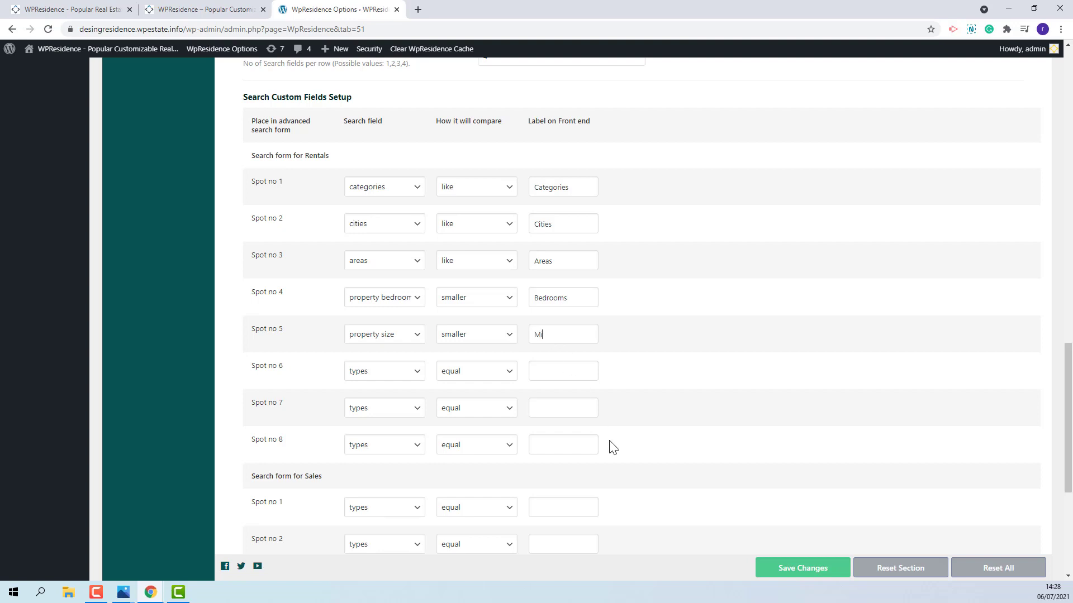
pyautogui.write('n Size')
pyautogui.click(369, 372)
pyautogui.scroll(-1, 421, 182)
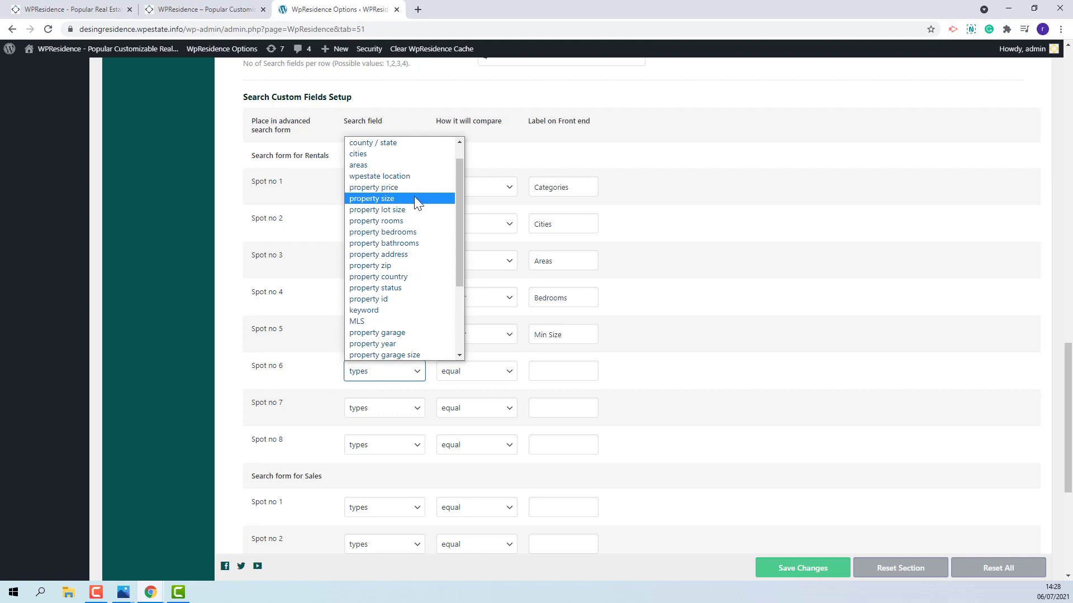
pyautogui.click(411, 188)
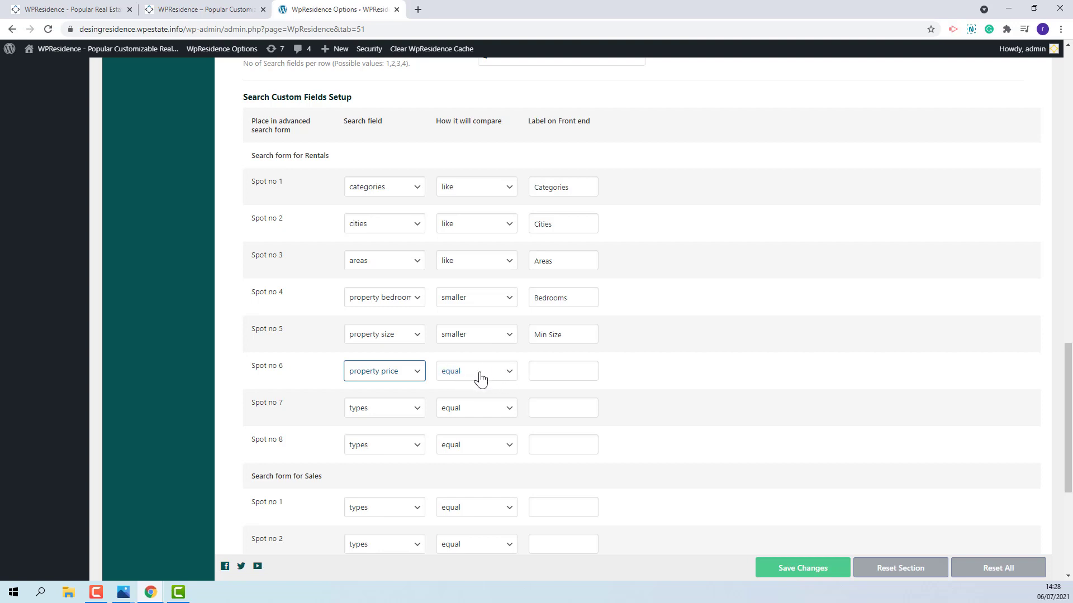
pyautogui.click(800, 574)
# Step: Change the number of search fields from 8 to 6 and save
pyautogui.scroll(2, 377, 418)
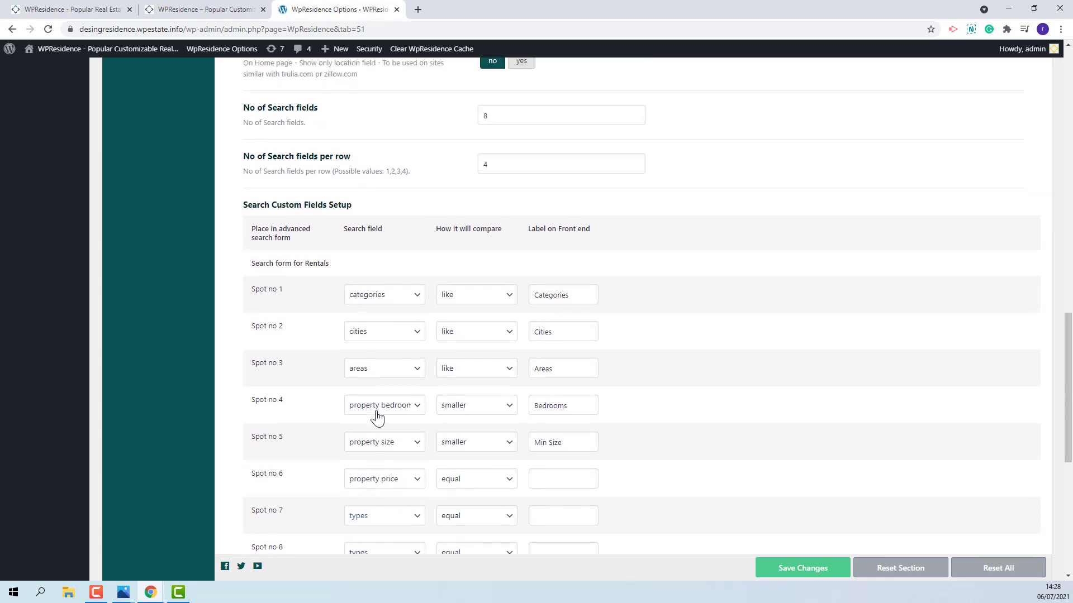
pyautogui.scroll(1, 378, 414)
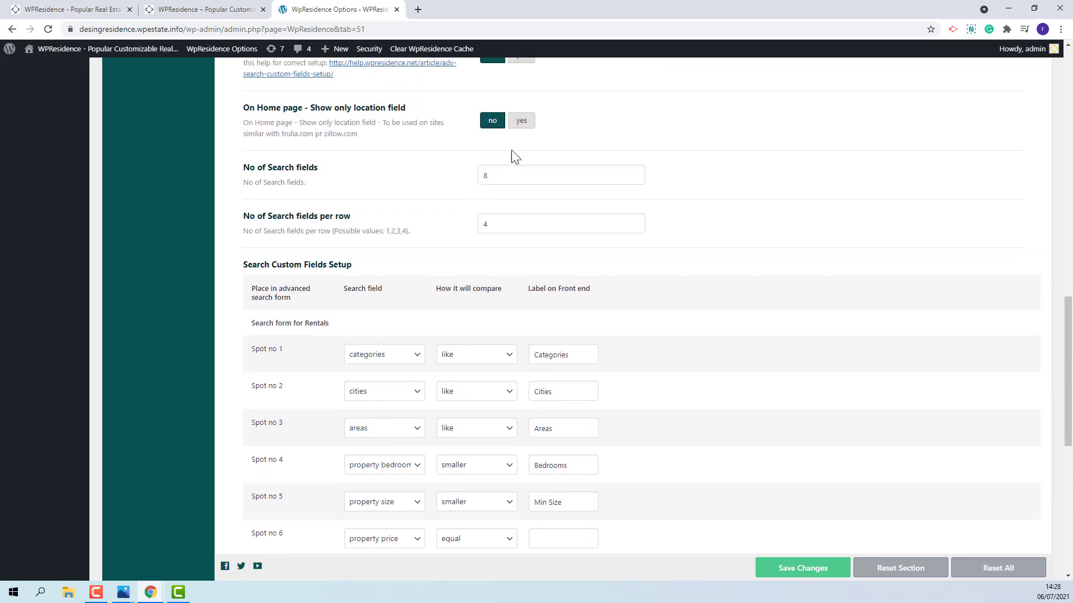
pyautogui.click(532, 175)
pyautogui.write('6')
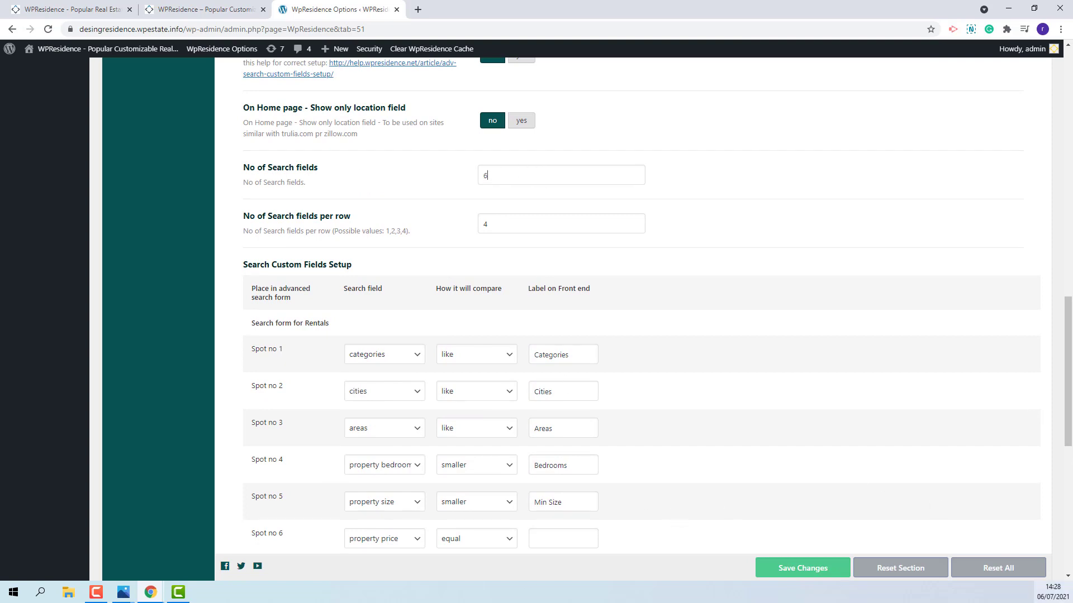
pyautogui.click(819, 572)
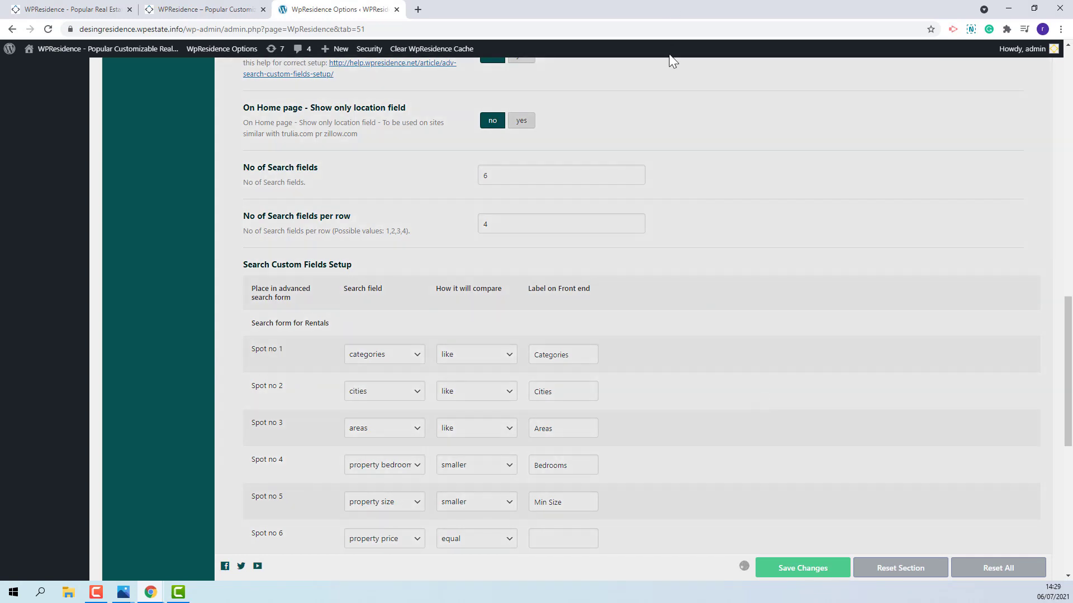
# Step: Clear the WPResidence cache and scroll down to the Rentals and Sales spots
pyautogui.scroll(-4, 669, 84)
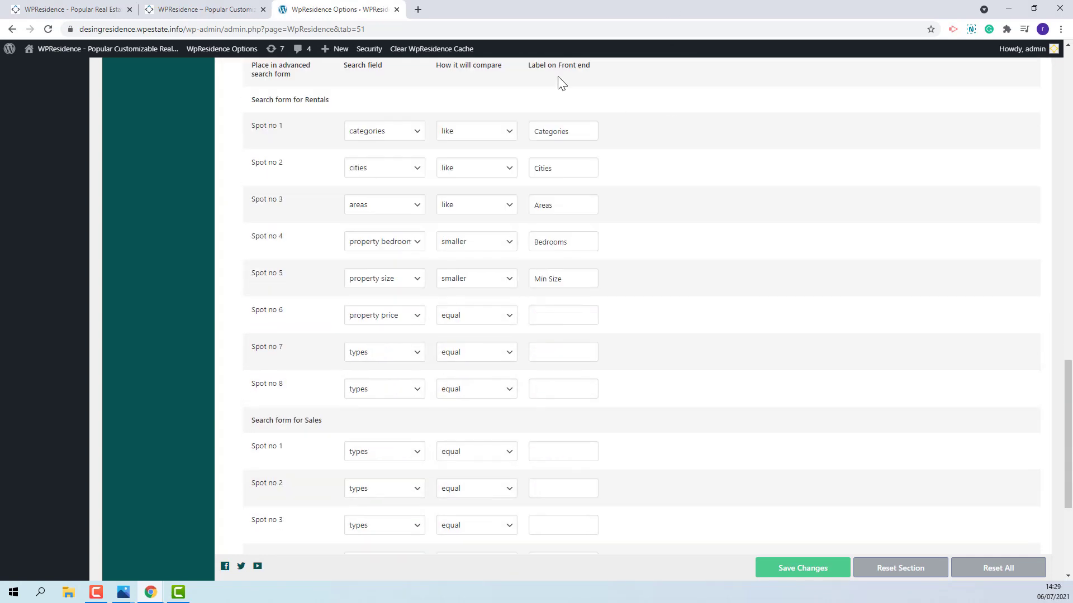
pyautogui.click(444, 51)
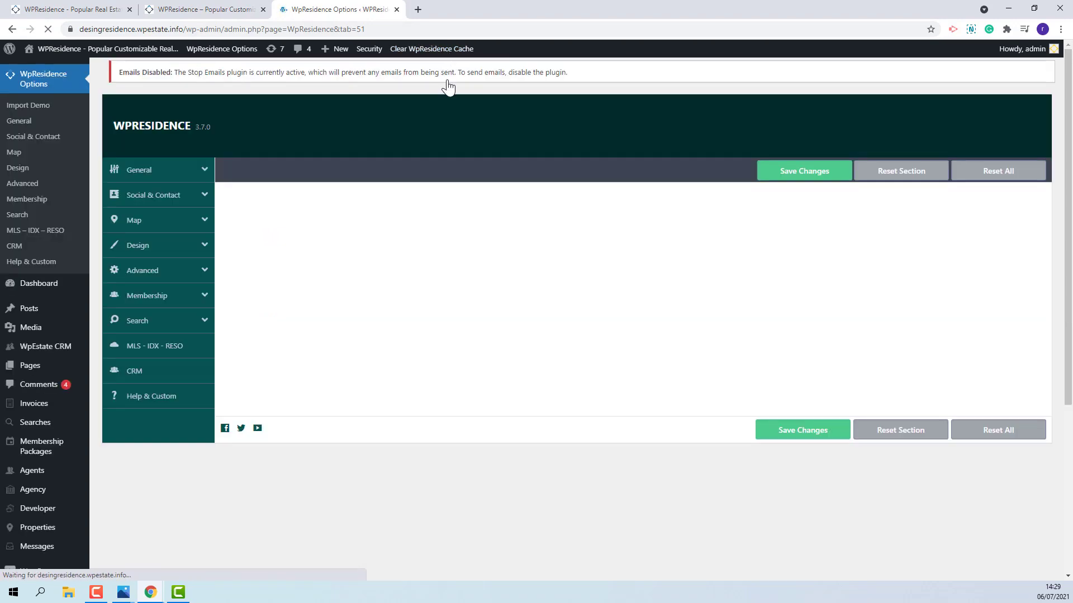
pyautogui.scroll(-5, 485, 148)
pyautogui.scroll(-4, 486, 152)
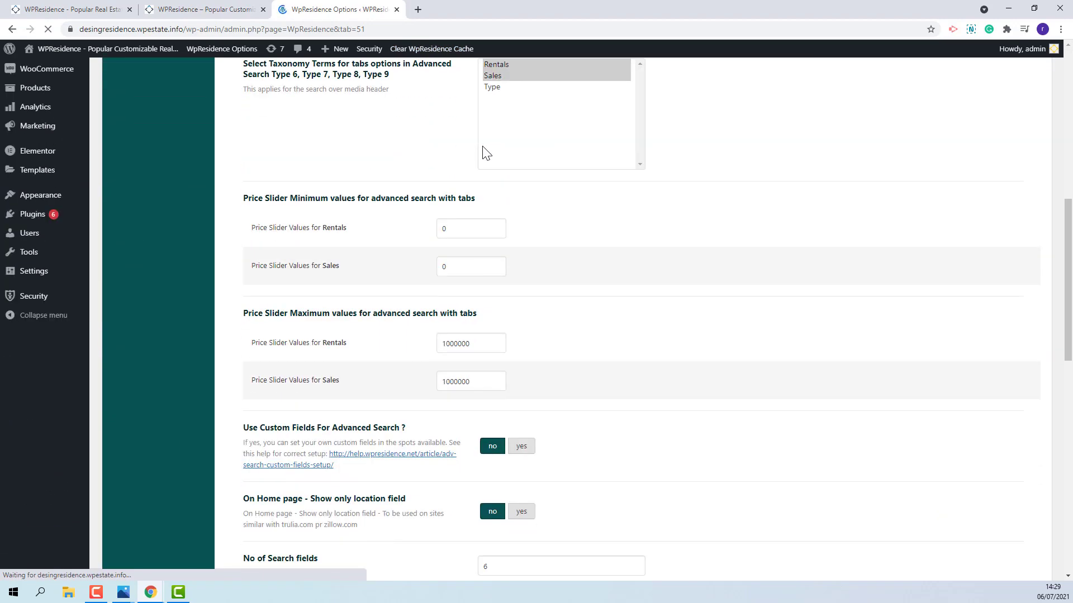
pyautogui.scroll(-5, 485, 153)
pyautogui.scroll(-5, 485, 148)
pyautogui.scroll(-2, 484, 152)
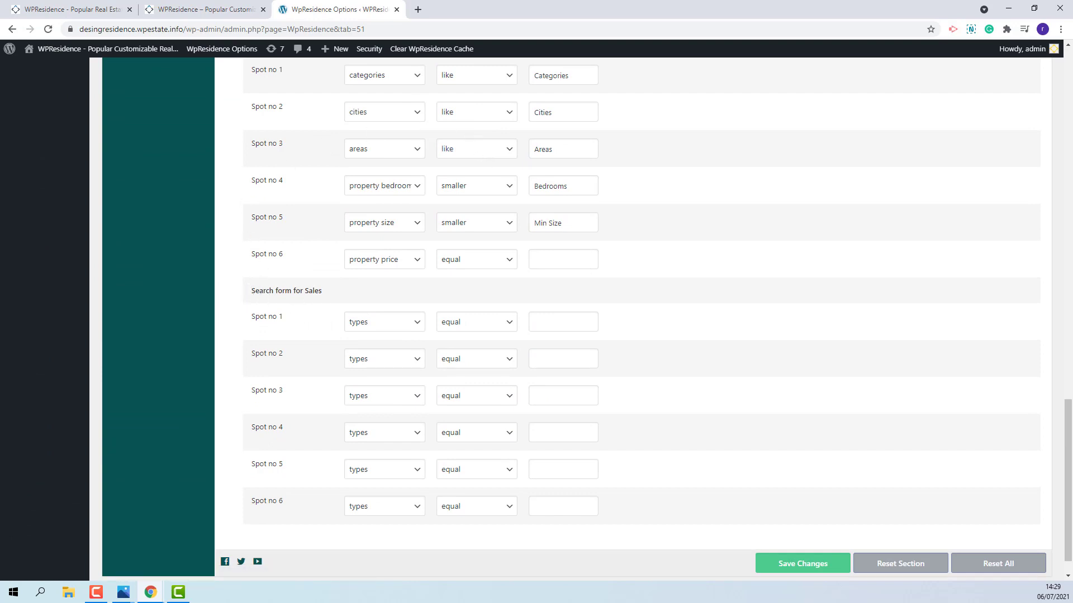
# Step: Set Sales spot 1 to county/state and spot 2 to property status, both 'like'
pyautogui.click(386, 327)
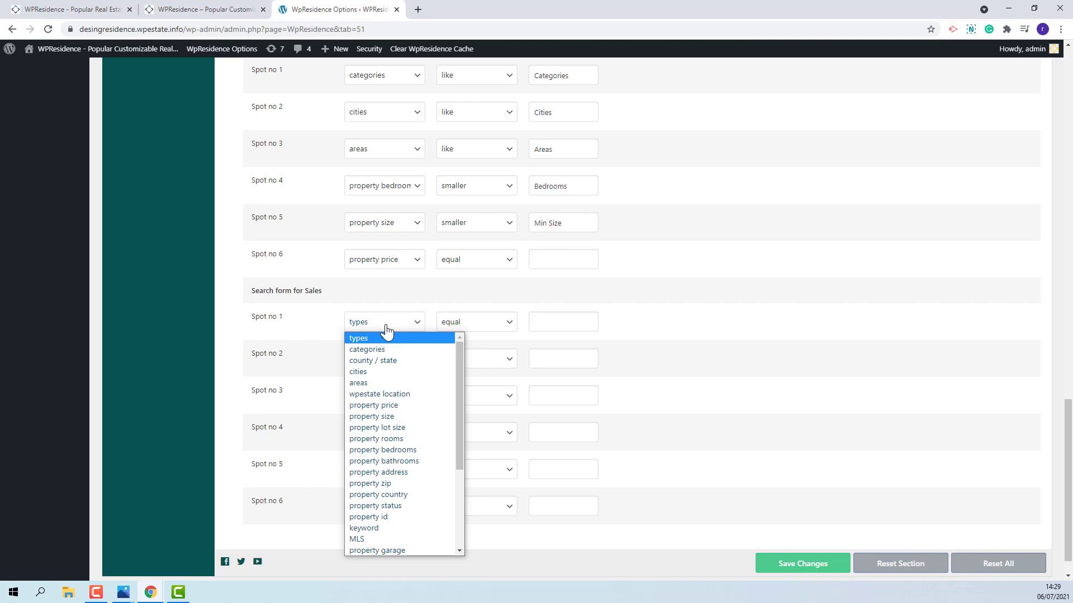
pyautogui.click(391, 363)
pyautogui.click(475, 326)
pyautogui.click(459, 370)
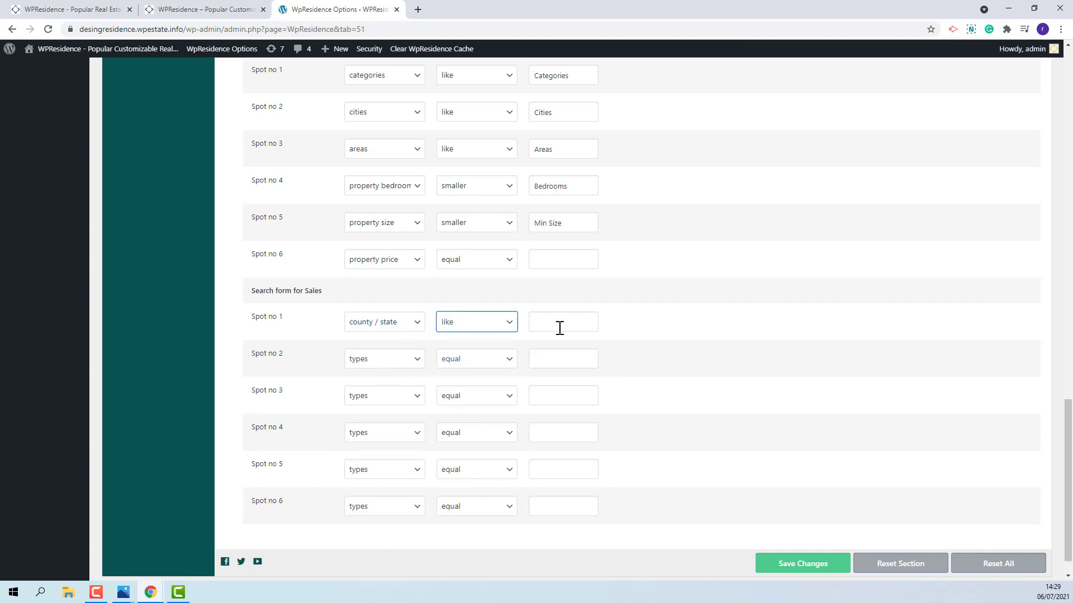
pyautogui.click(556, 323)
pyautogui.write('State')
pyautogui.click(377, 362)
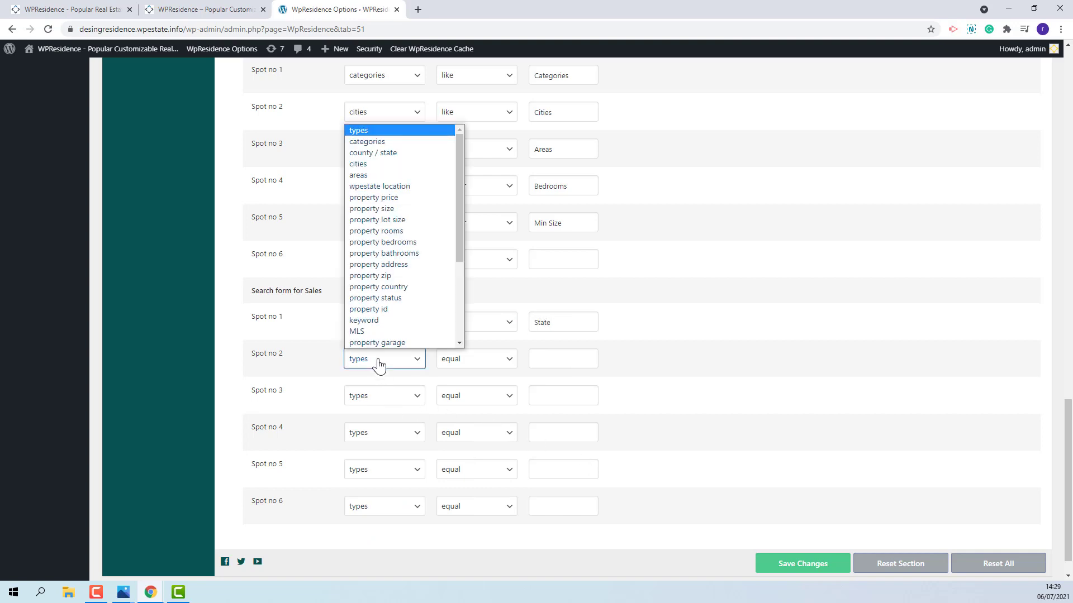
pyautogui.click(384, 297)
pyautogui.click(478, 362)
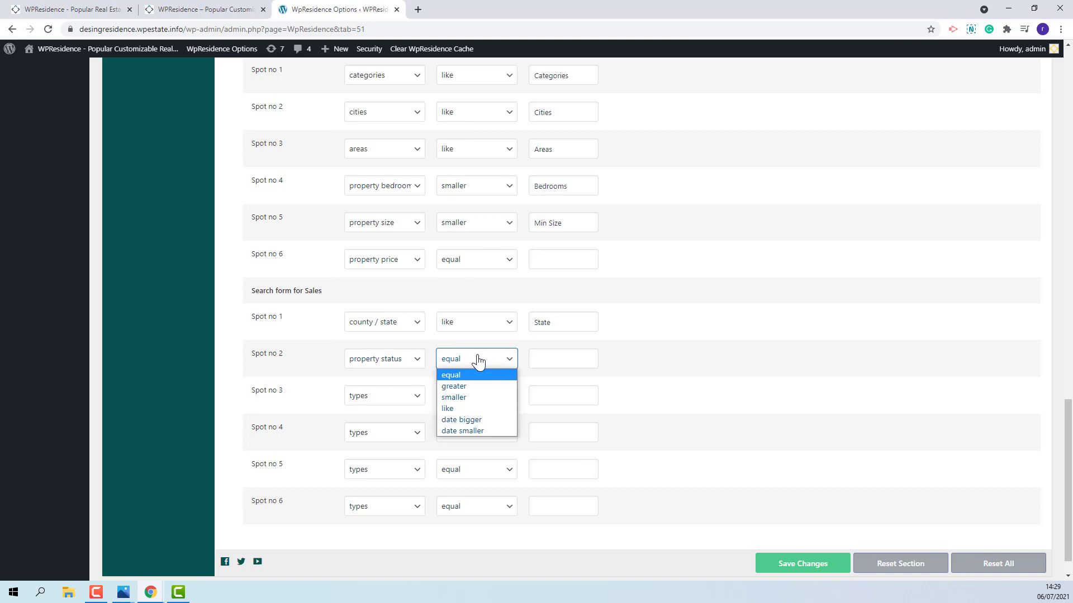
pyautogui.click(453, 409)
pyautogui.click(549, 359)
pyautogui.write('property status')
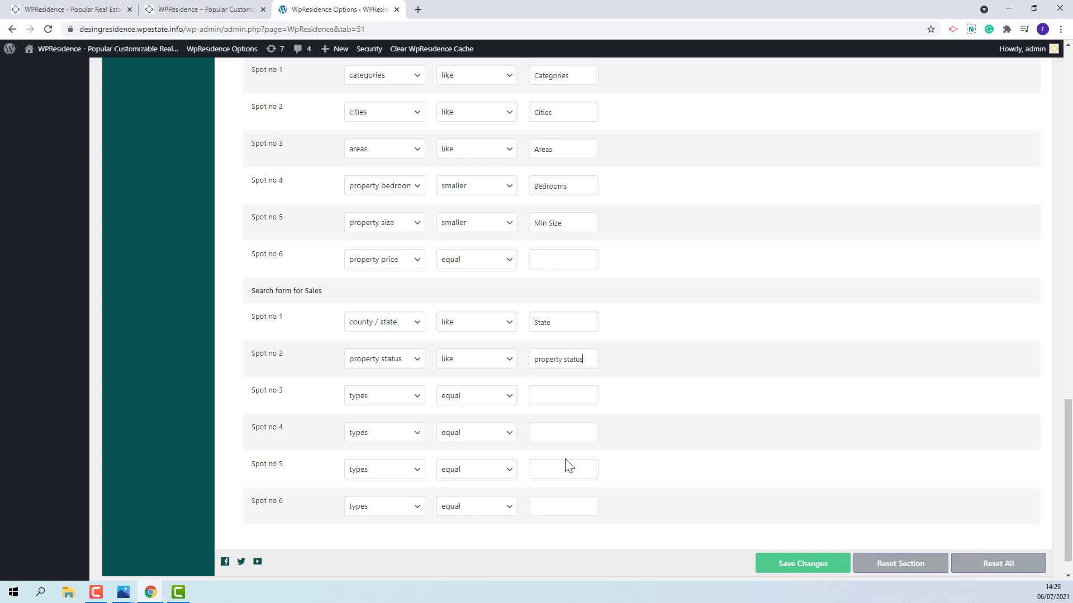
# Step: Set Sales spot 3 to bedrooms and spot 4 to bathrooms, both 'greater', with labels
pyautogui.click(360, 407)
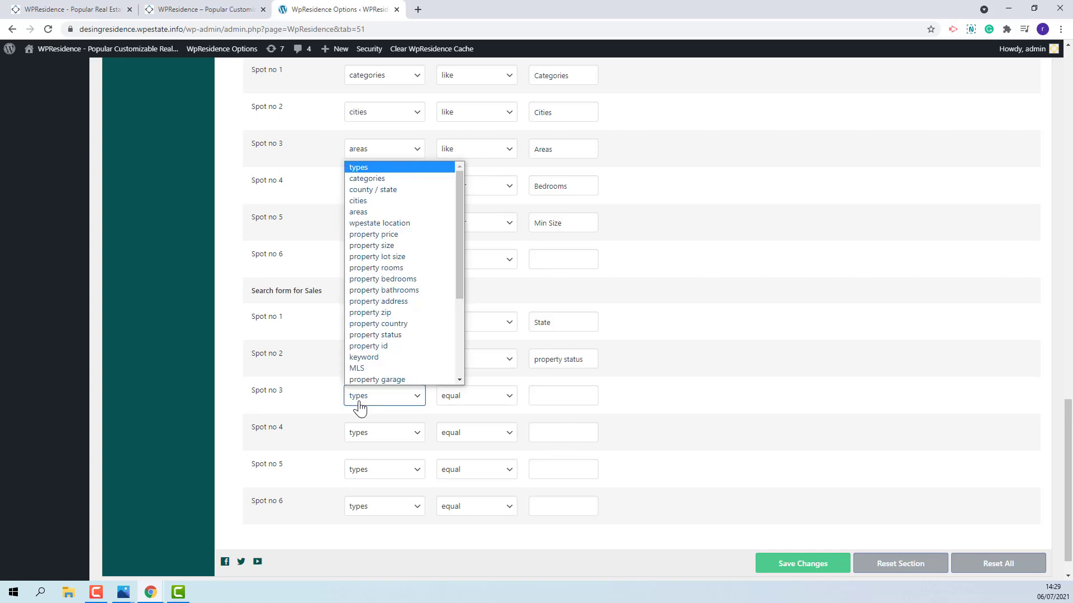
pyautogui.click(382, 279)
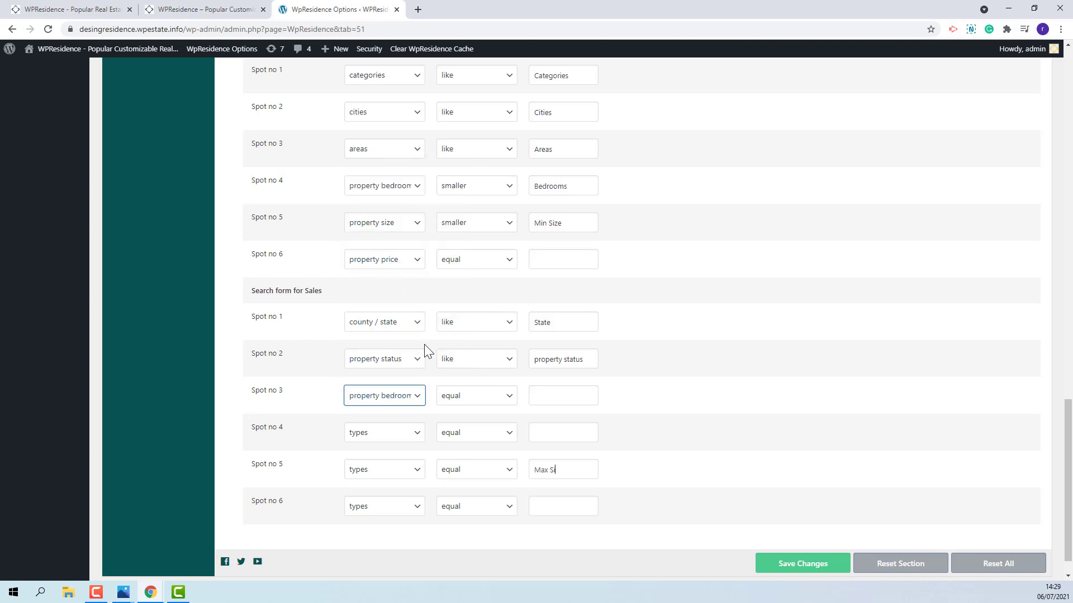
pyautogui.click(471, 403)
pyautogui.click(471, 423)
pyautogui.click(556, 398)
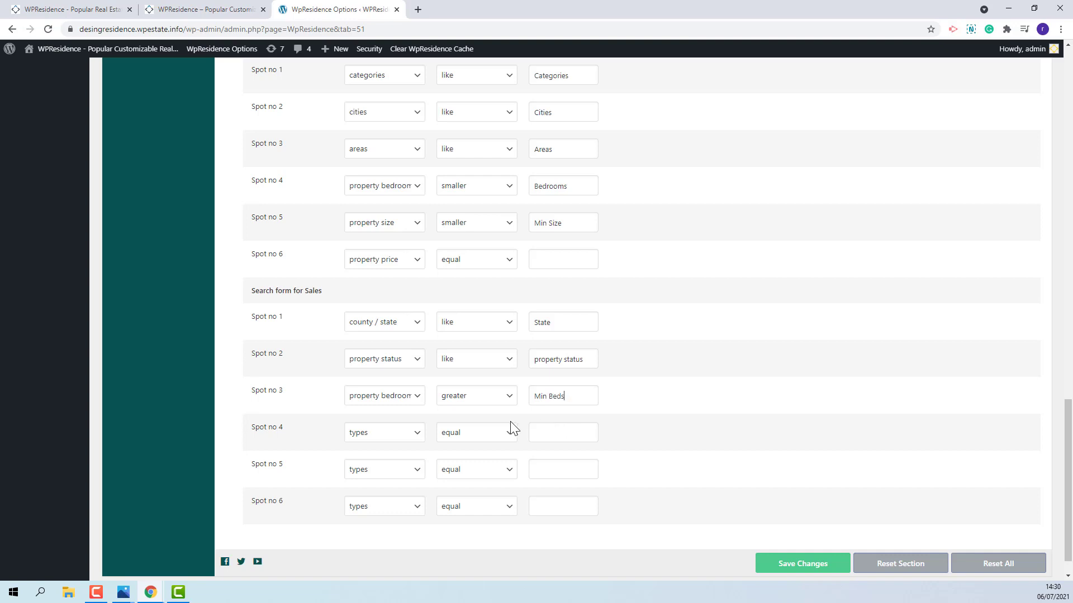
pyautogui.write('Min Beds')
pyautogui.click(382, 434)
pyautogui.click(406, 330)
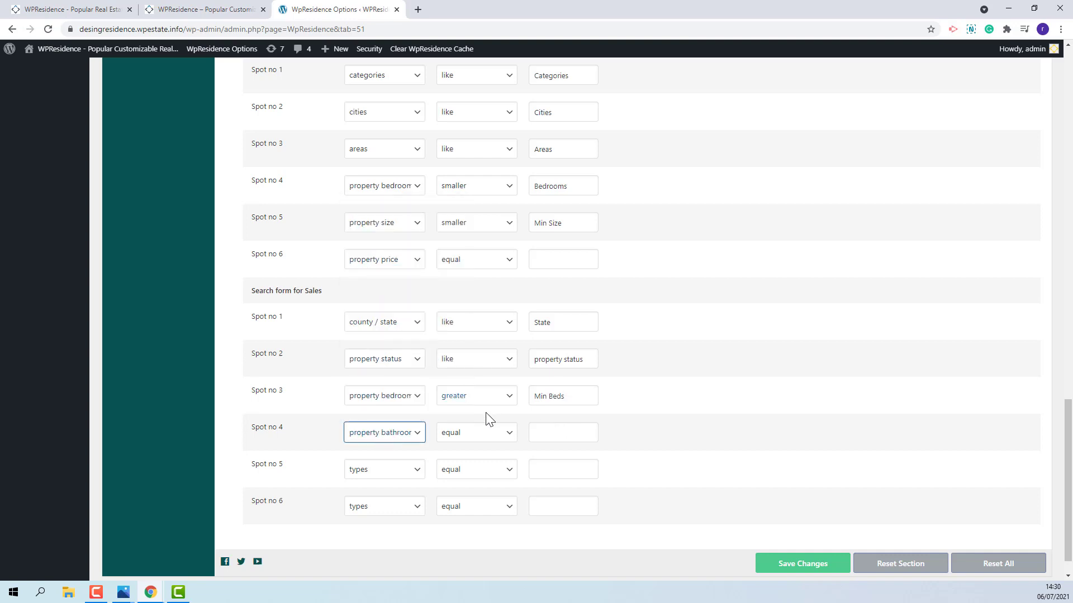
pyautogui.click(472, 434)
pyautogui.click(473, 460)
pyautogui.click(549, 433)
pyautogui.write('s')
# Step: Set Sales spot 5 to property size (greater) and spot 6 to property price, then save
pyautogui.click(375, 472)
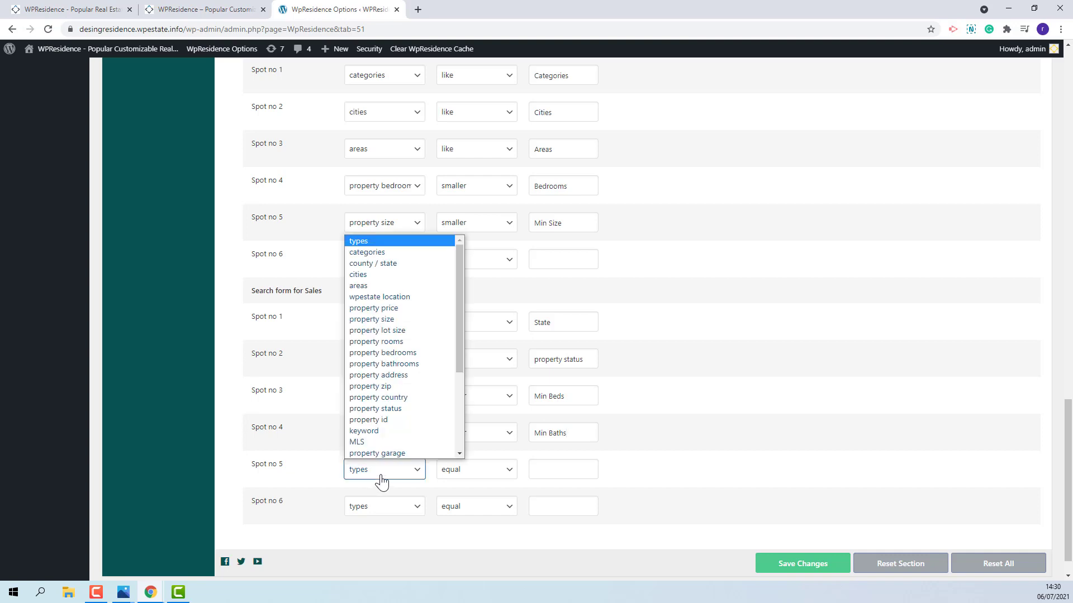
pyautogui.click(400, 319)
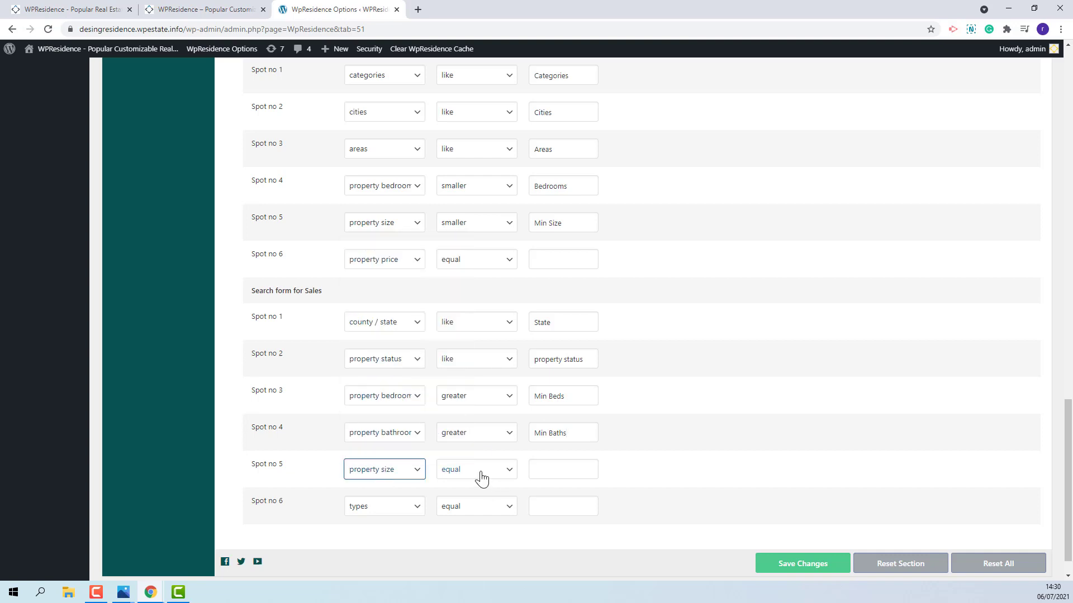
pyautogui.click(482, 479)
pyautogui.click(472, 498)
pyautogui.click(542, 474)
pyautogui.write('Max Size')
pyautogui.click(391, 509)
pyautogui.scroll(-1, 383, 345)
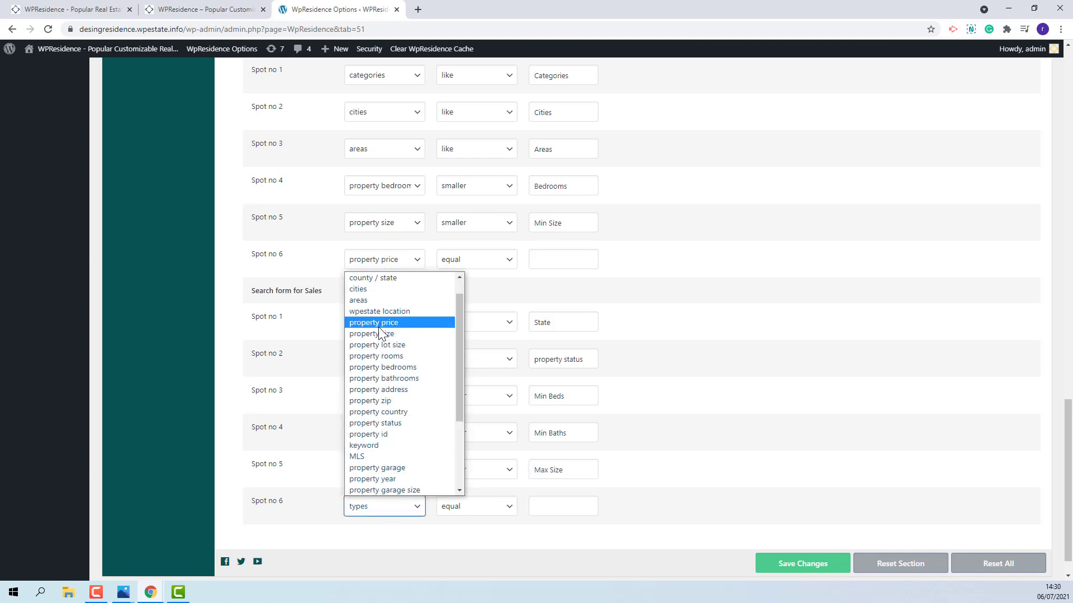
pyautogui.click(380, 324)
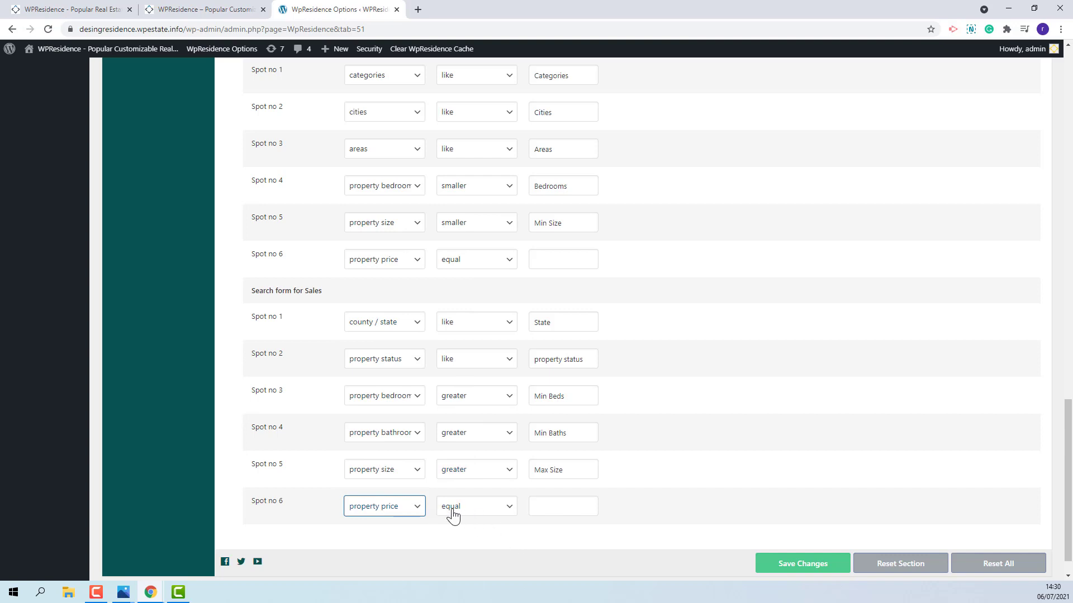
pyautogui.click(792, 572)
# Step: Switch to the site homepage tab and clear the WPResidence cache to load the new search
pyautogui.click(256, 11)
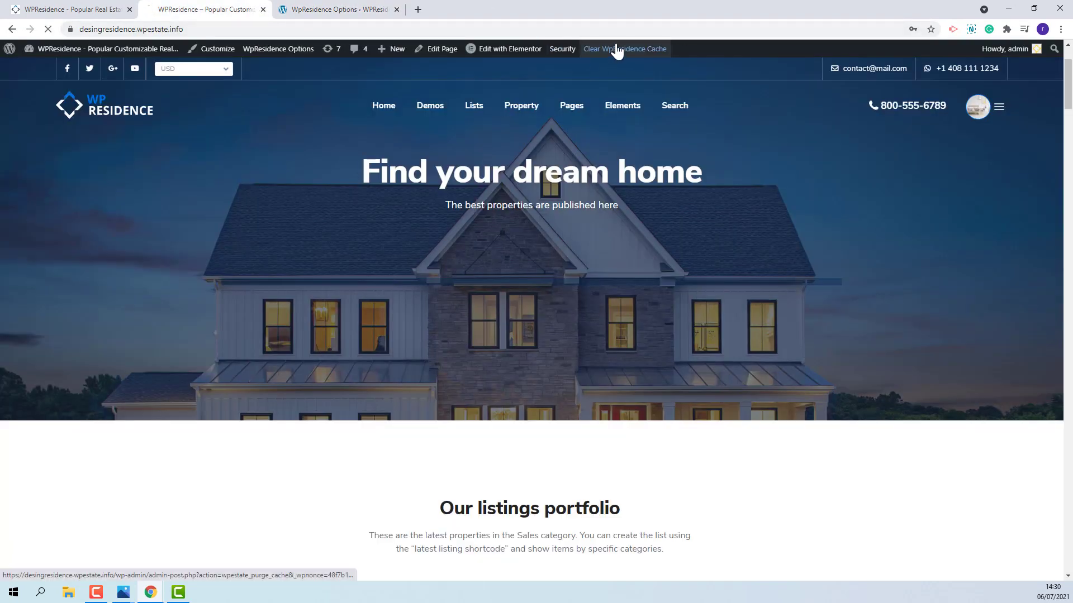
pyautogui.click(618, 50)
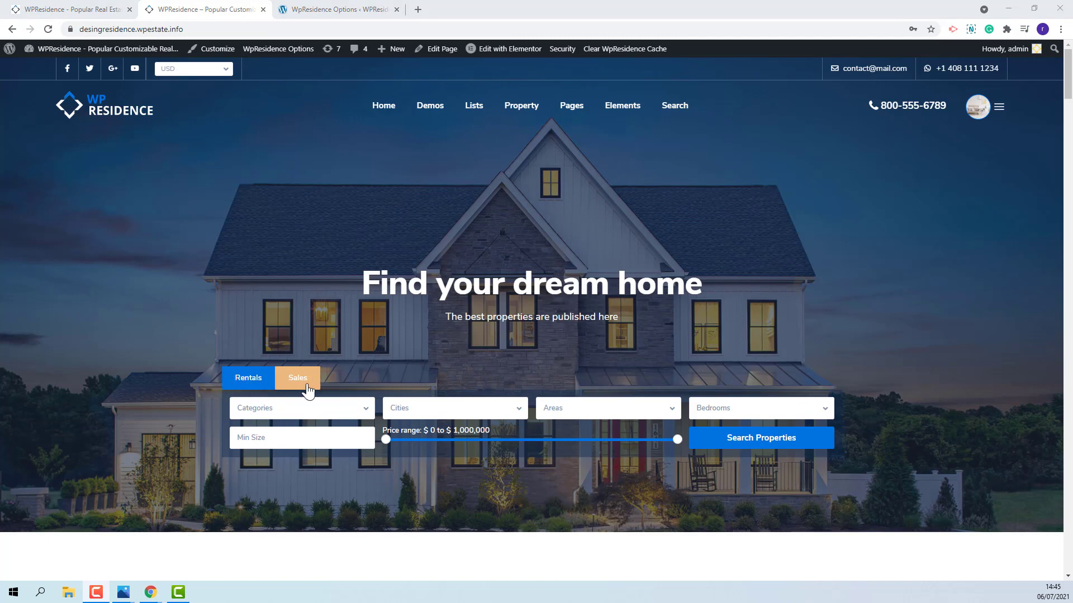
# Step: Set the search tabs alignment to center, save, and go back to the homepage tab
pyautogui.click(338, 9)
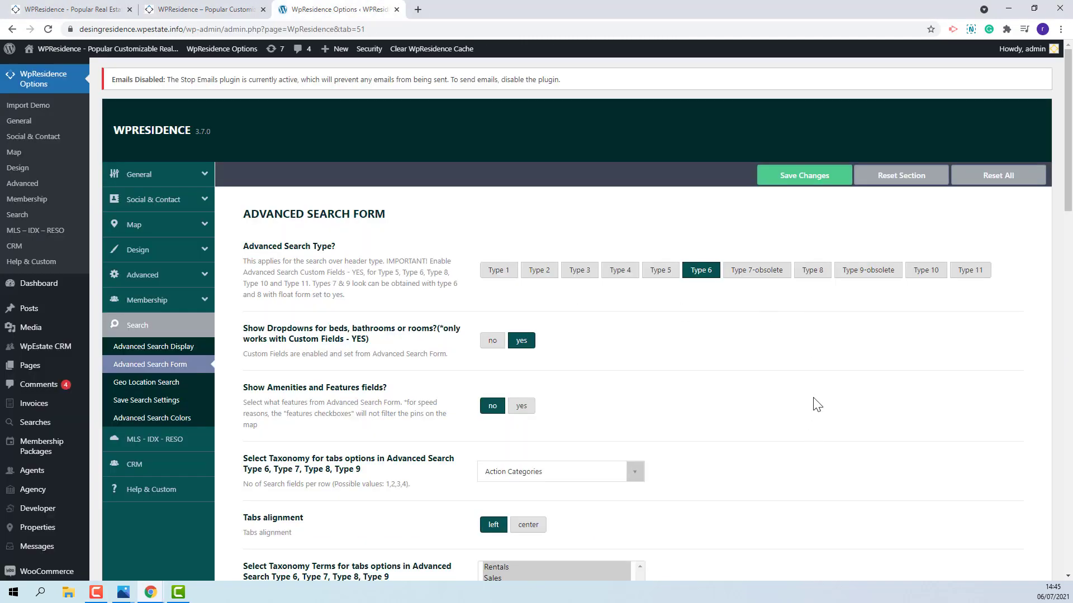
pyautogui.scroll(-1, 813, 403)
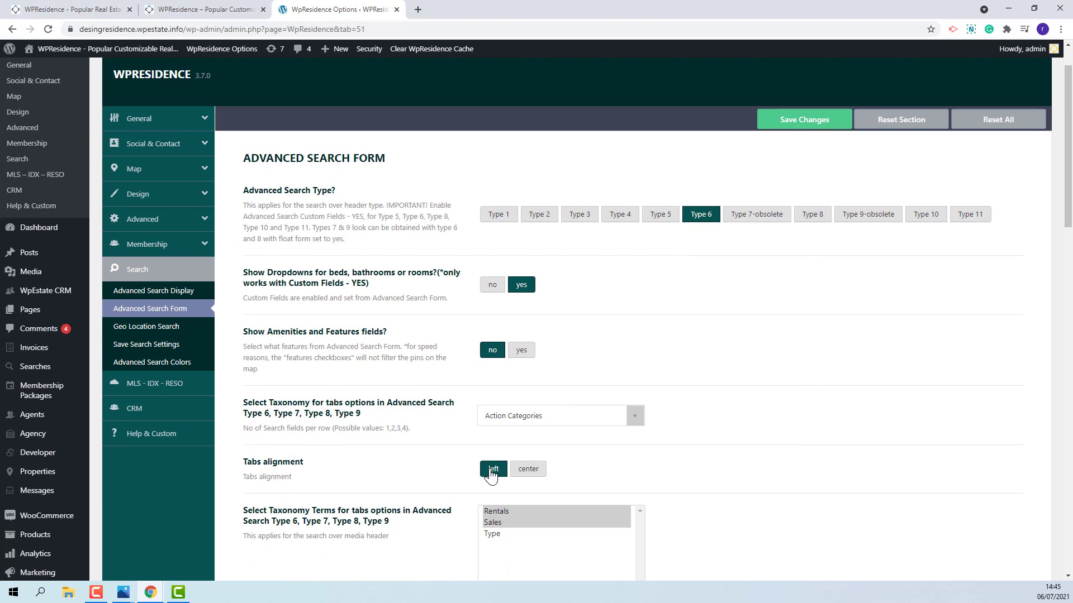
pyautogui.click(530, 473)
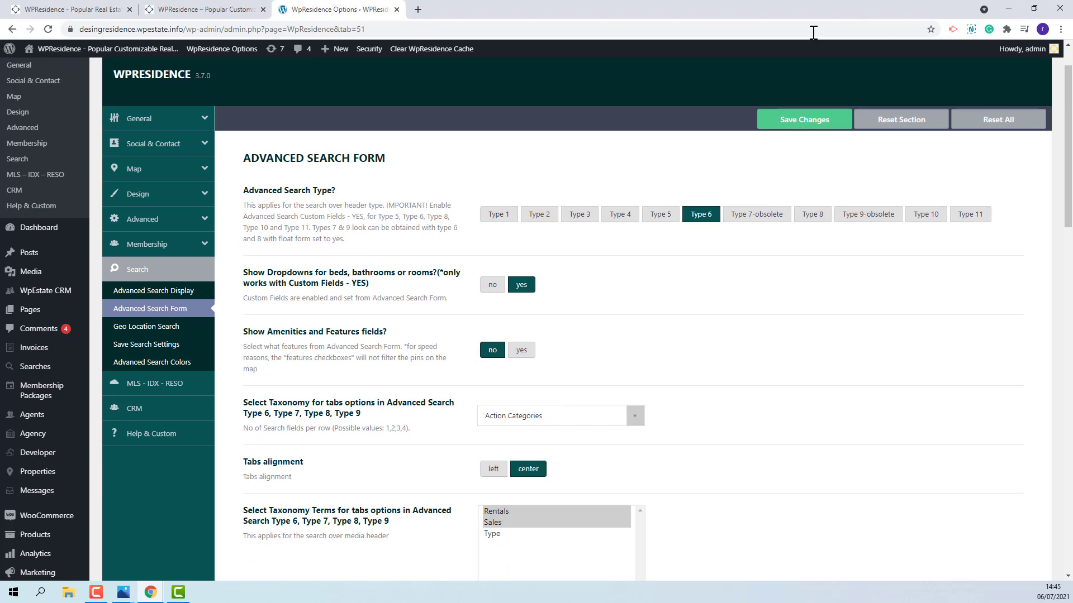
pyautogui.click(810, 124)
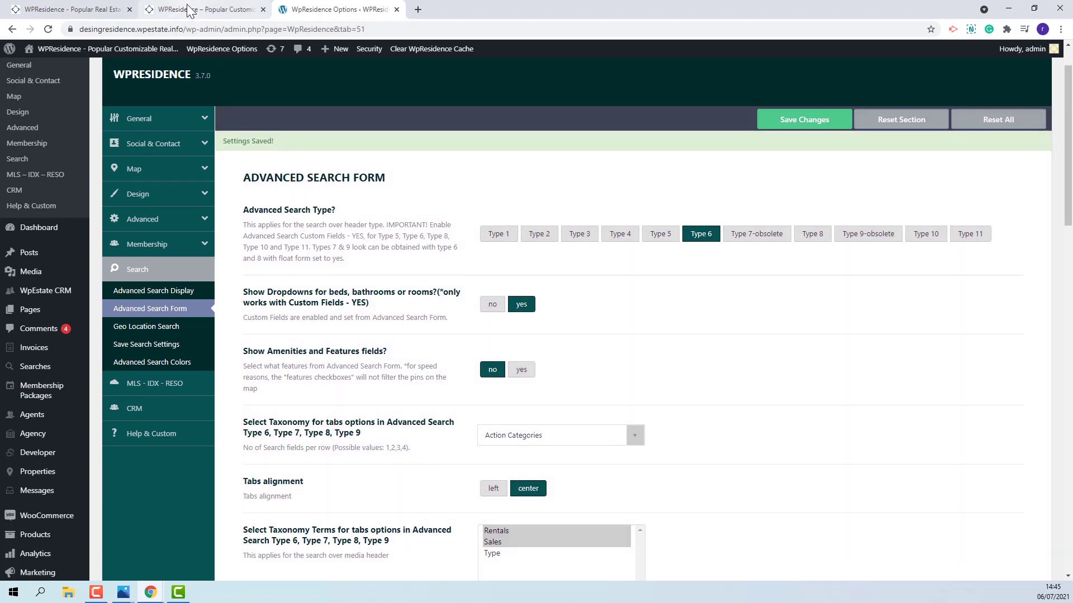
pyautogui.click(204, 9)
# Step: Reload the site homepage to see the tabs alignment change
pyautogui.click(44, 33)
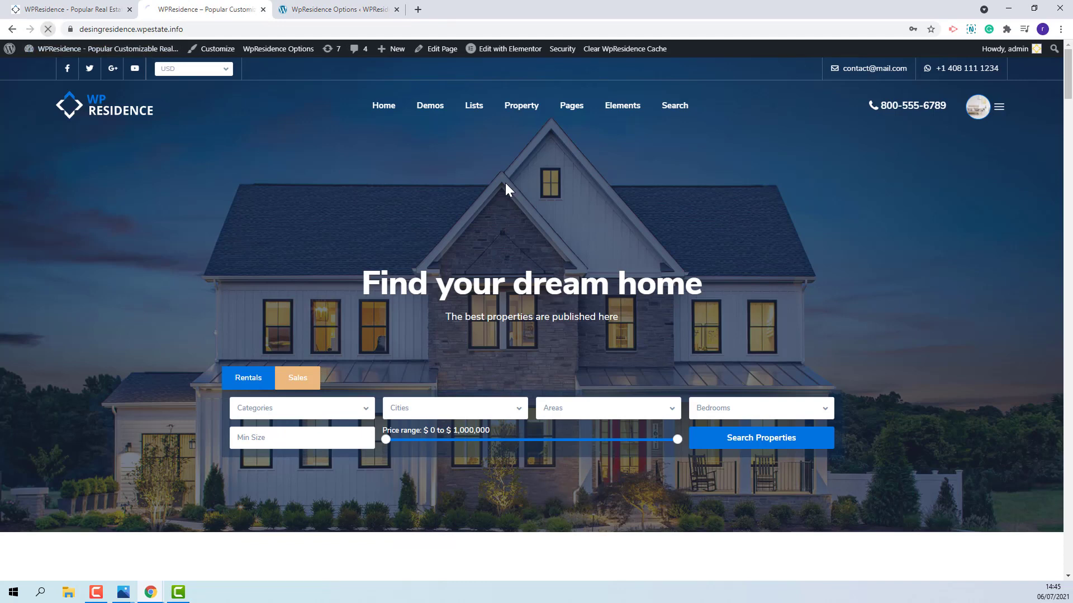